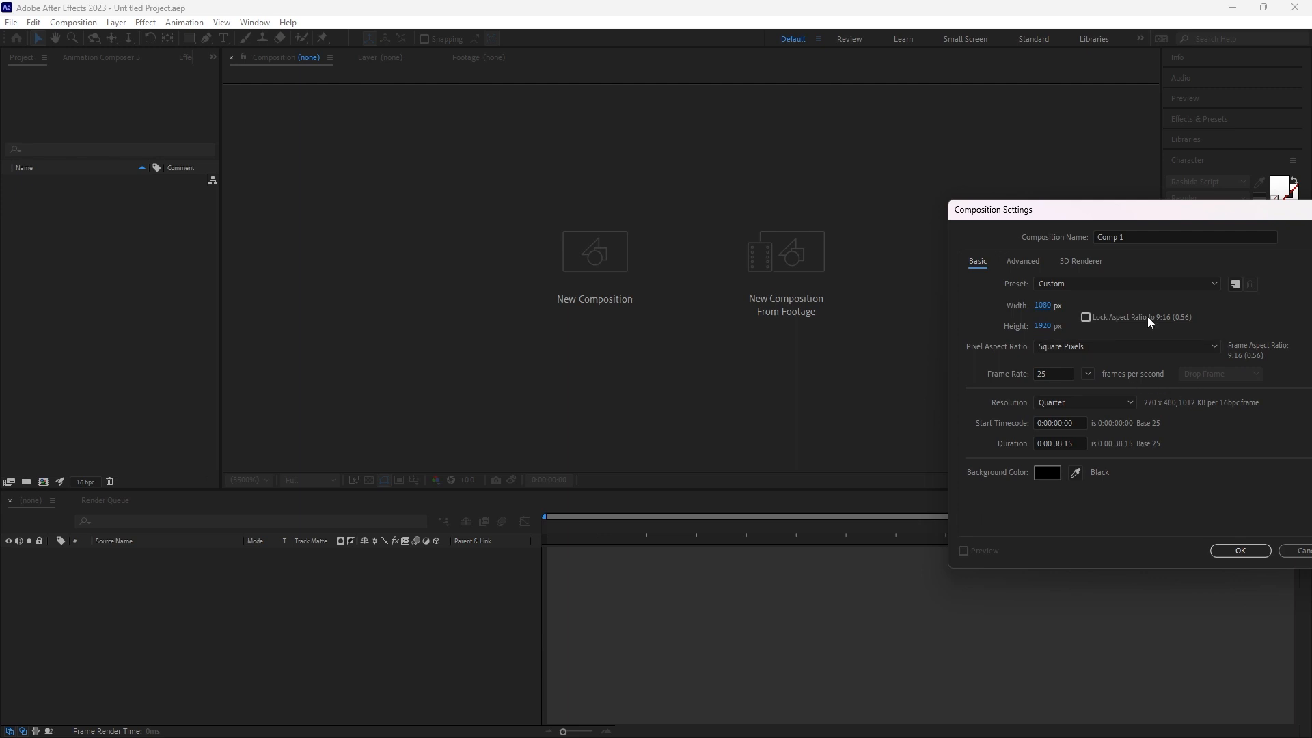
Name the new composition Trend BG and create it with the current settings.
click(1145, 237)
text(Trend BG)
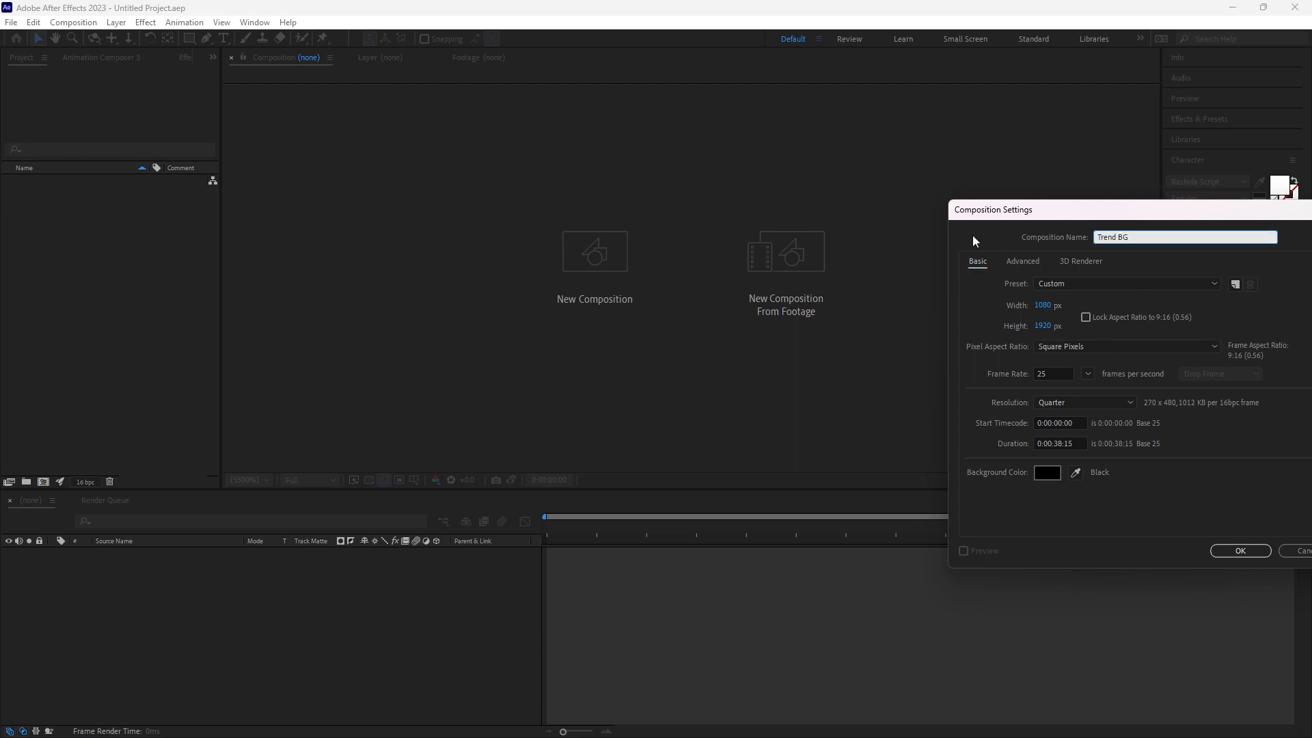
click(1244, 552)
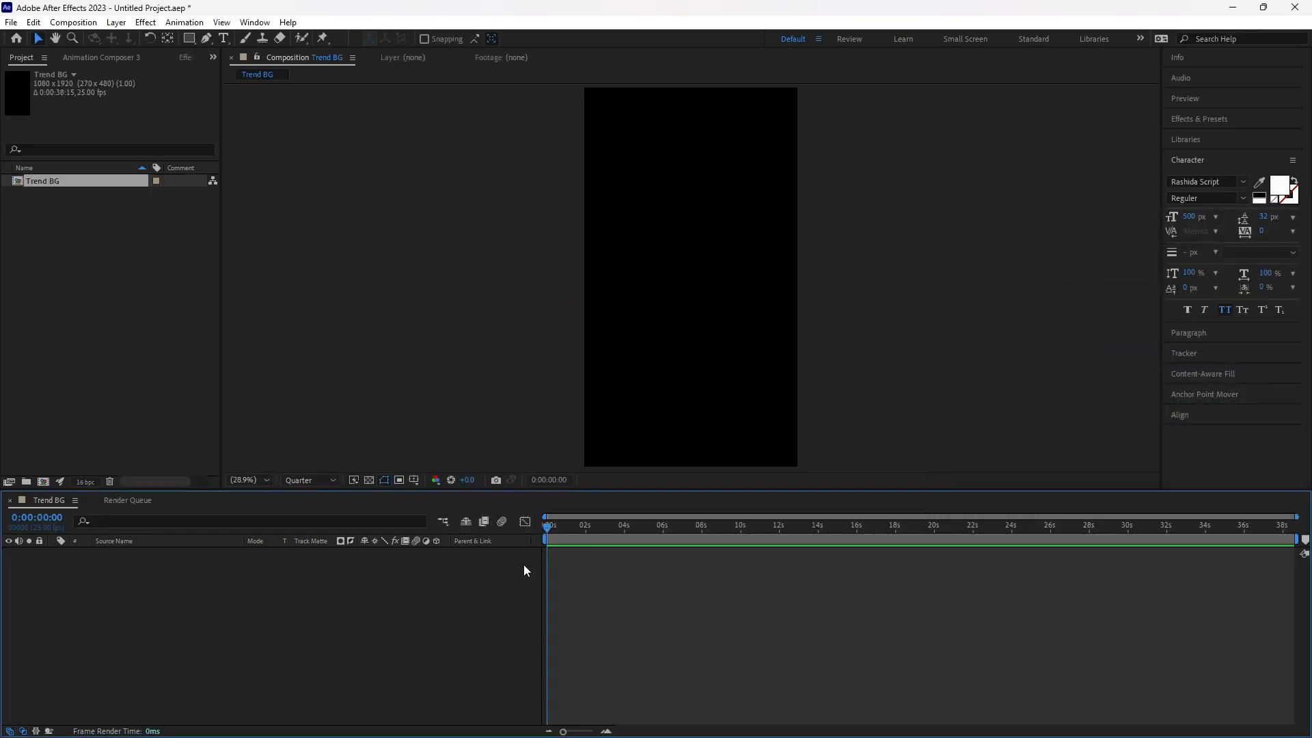
Add a white solid layer at 1080 x 1920 px to the Trend BG composition.
click(47, 281)
click(598, 609)
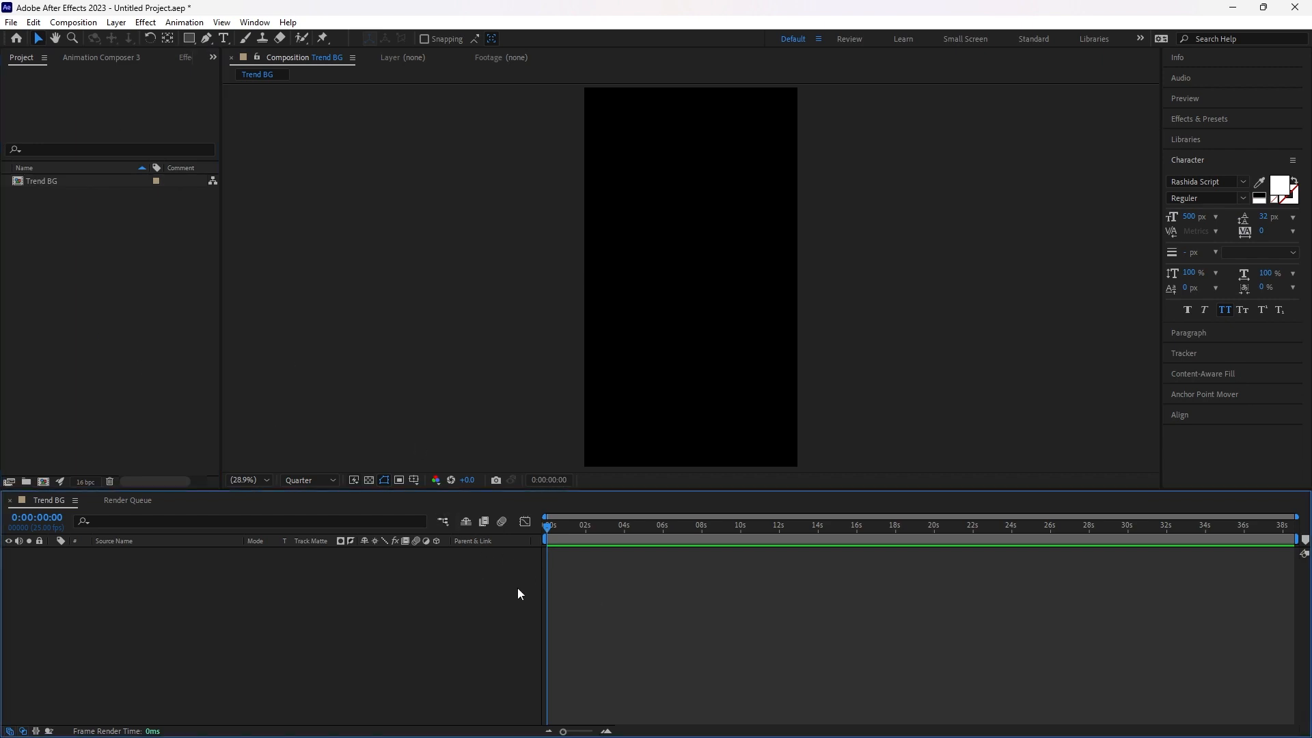
right_click(506, 565)
mouse_move(550, 395)
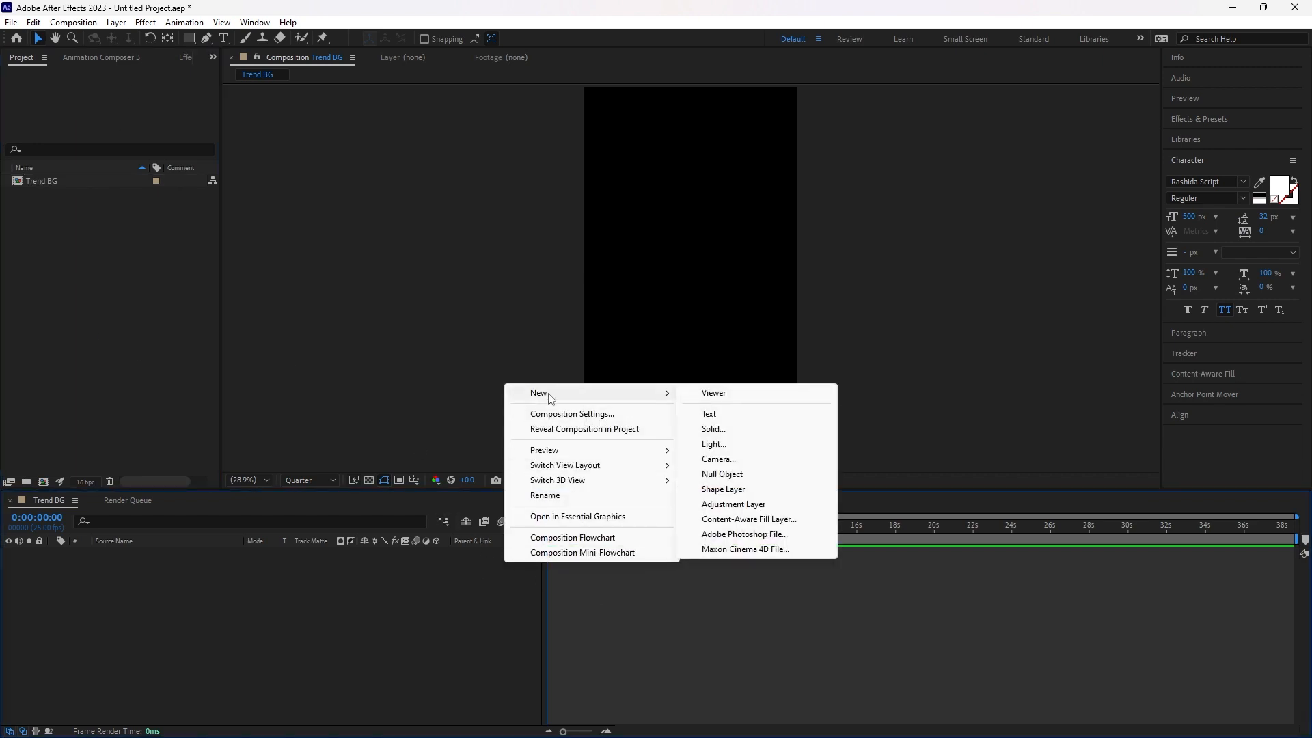
click(713, 429)
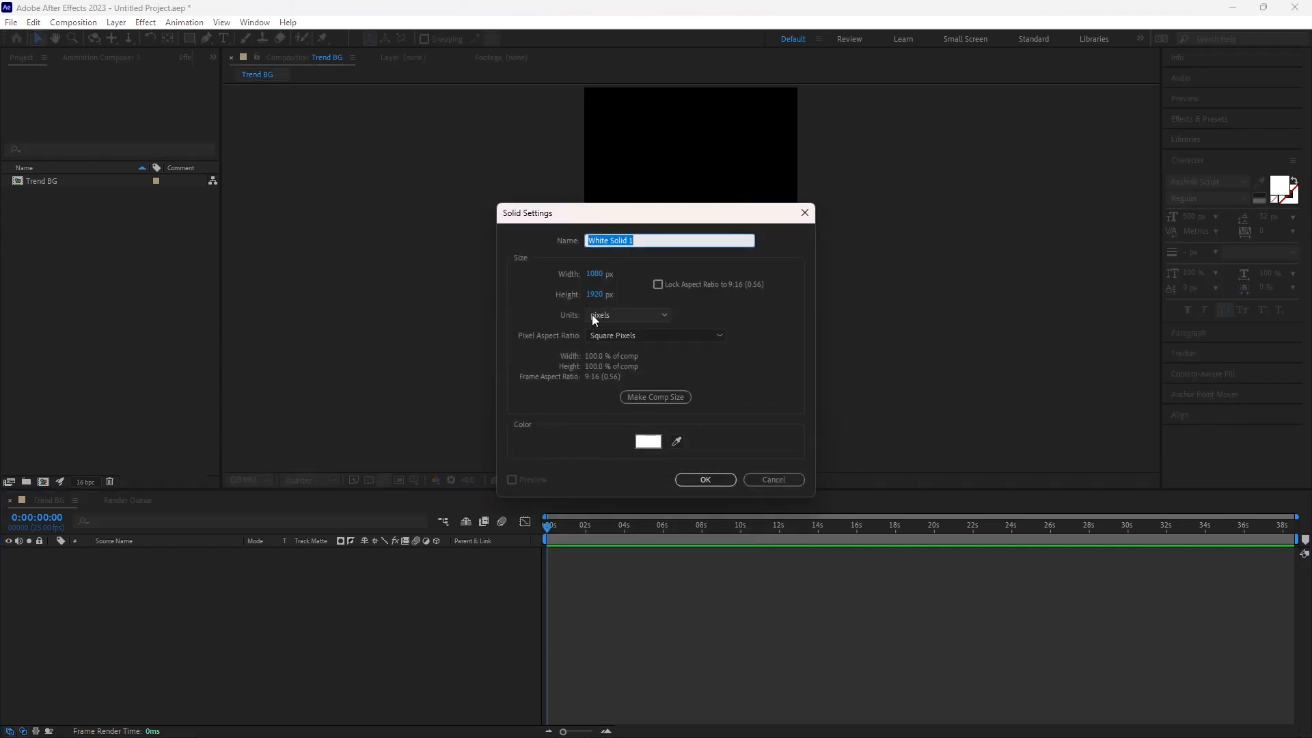
click(714, 478)
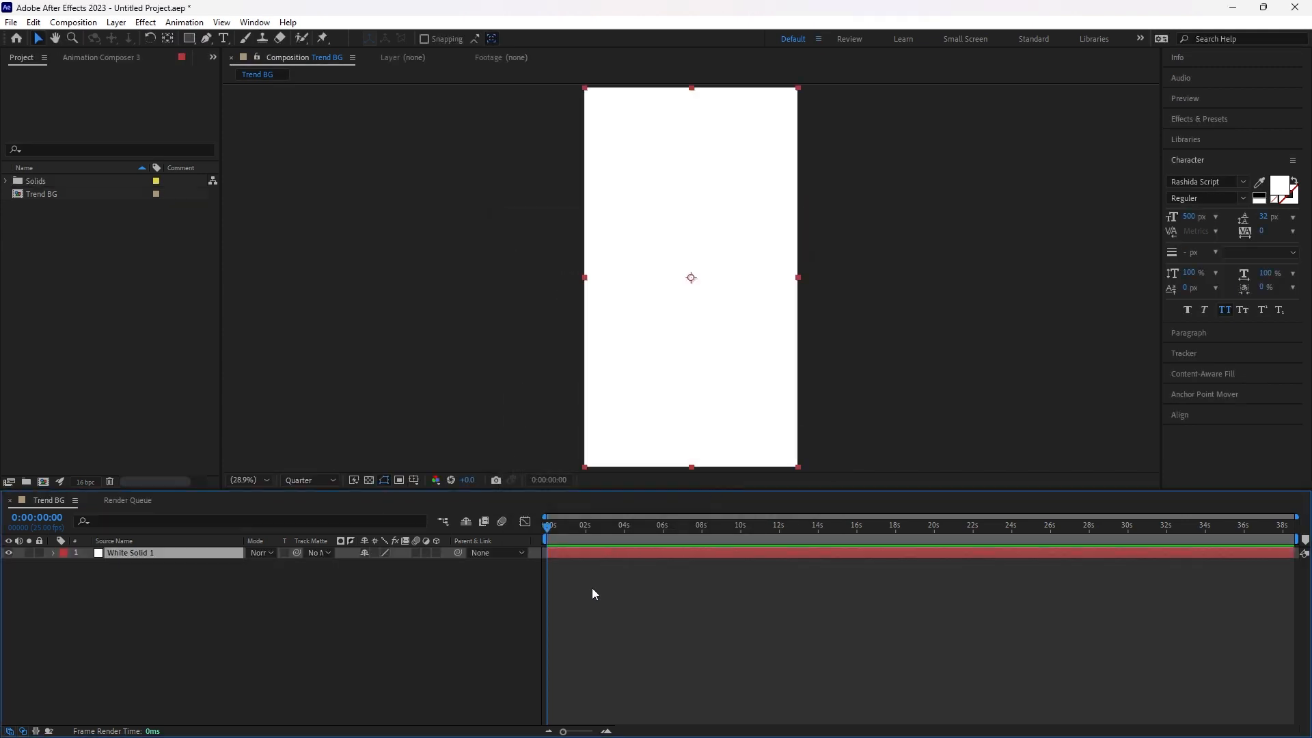
Find the Gradient Ramp effect and apply it to the white solid layer.
click(568, 554)
click(1193, 118)
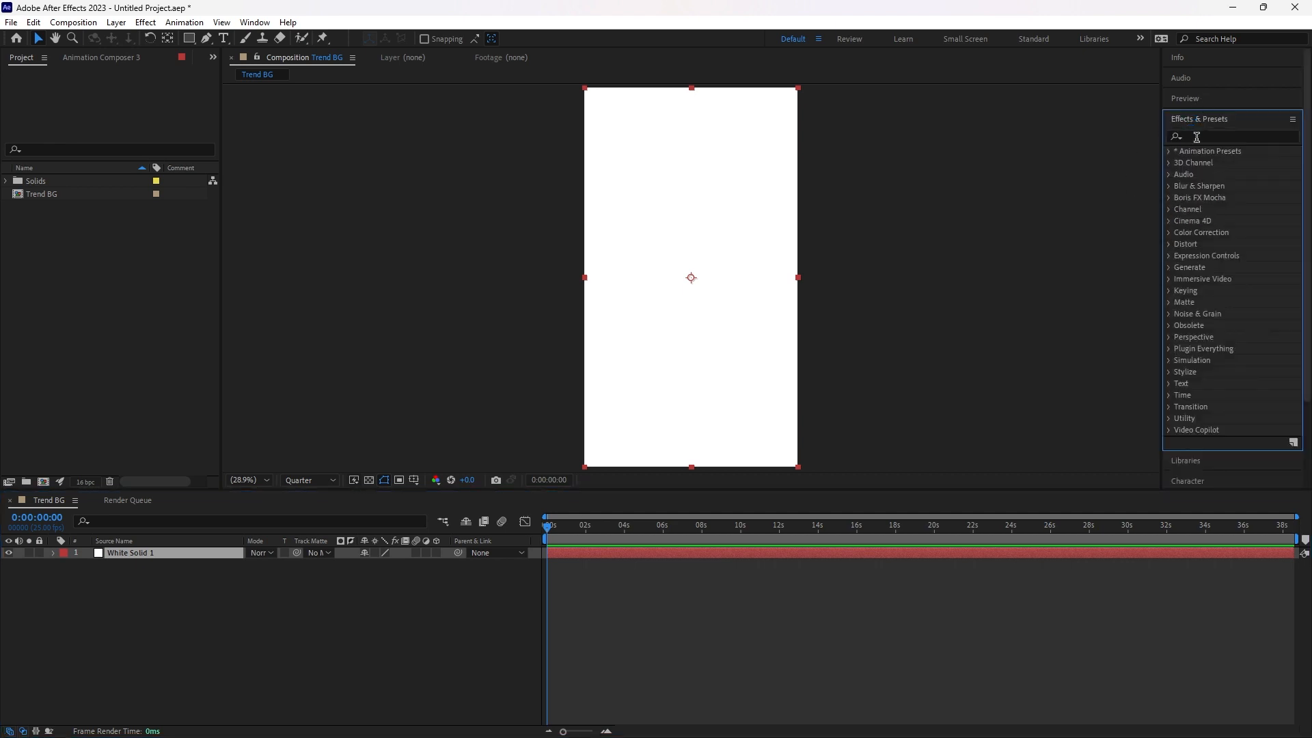
click(1196, 137)
text(ra)
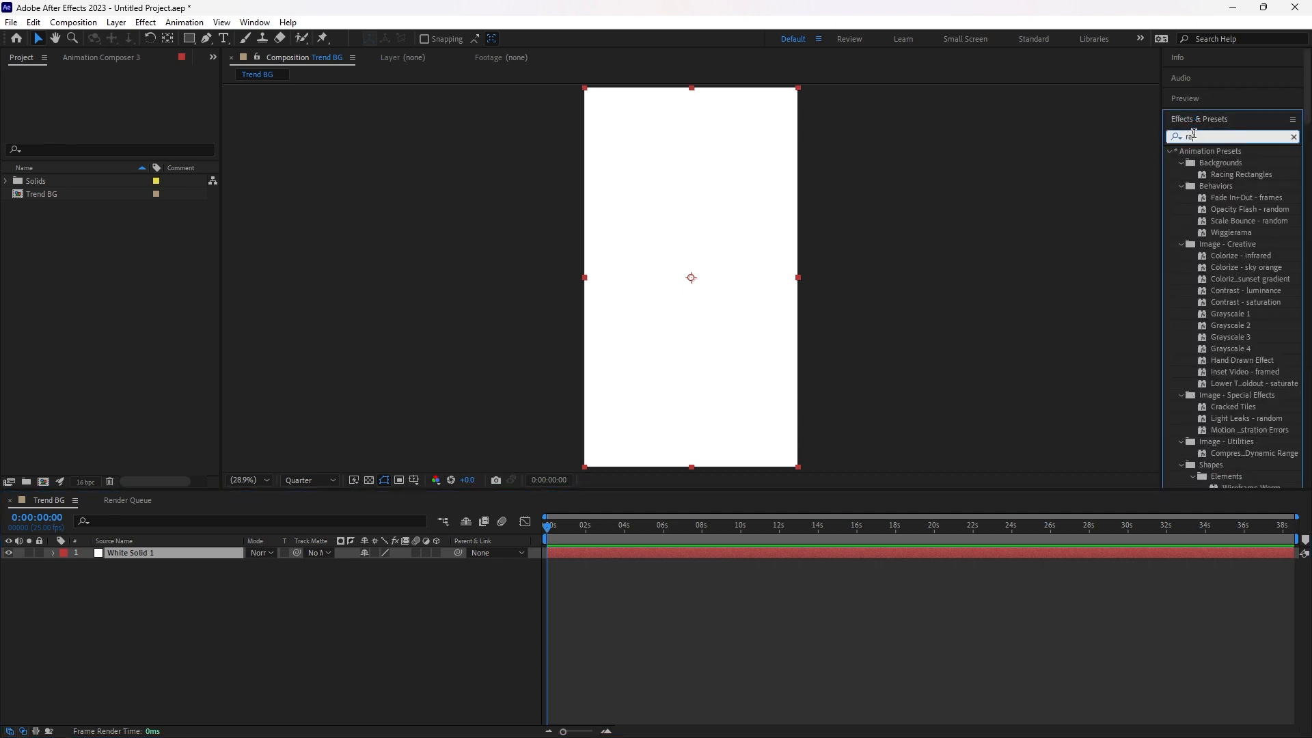
text(mp)
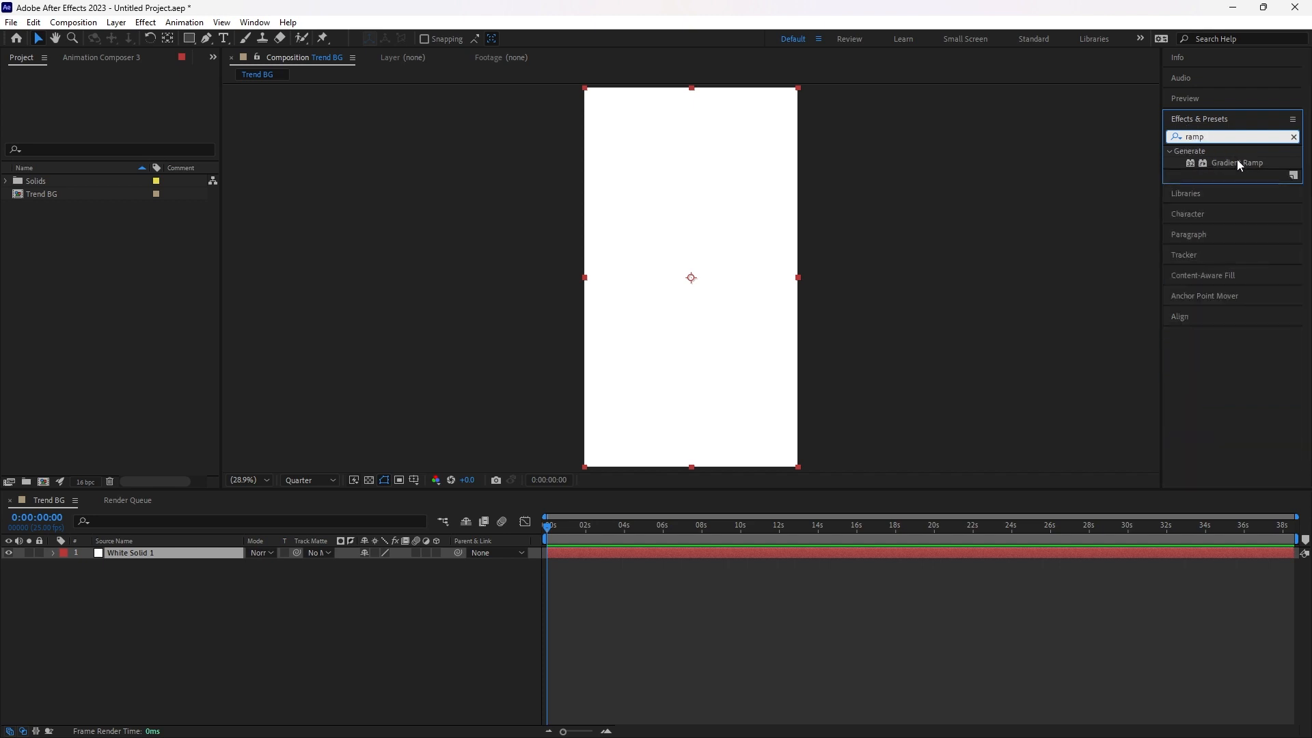
drag(1237, 163, 721, 239)
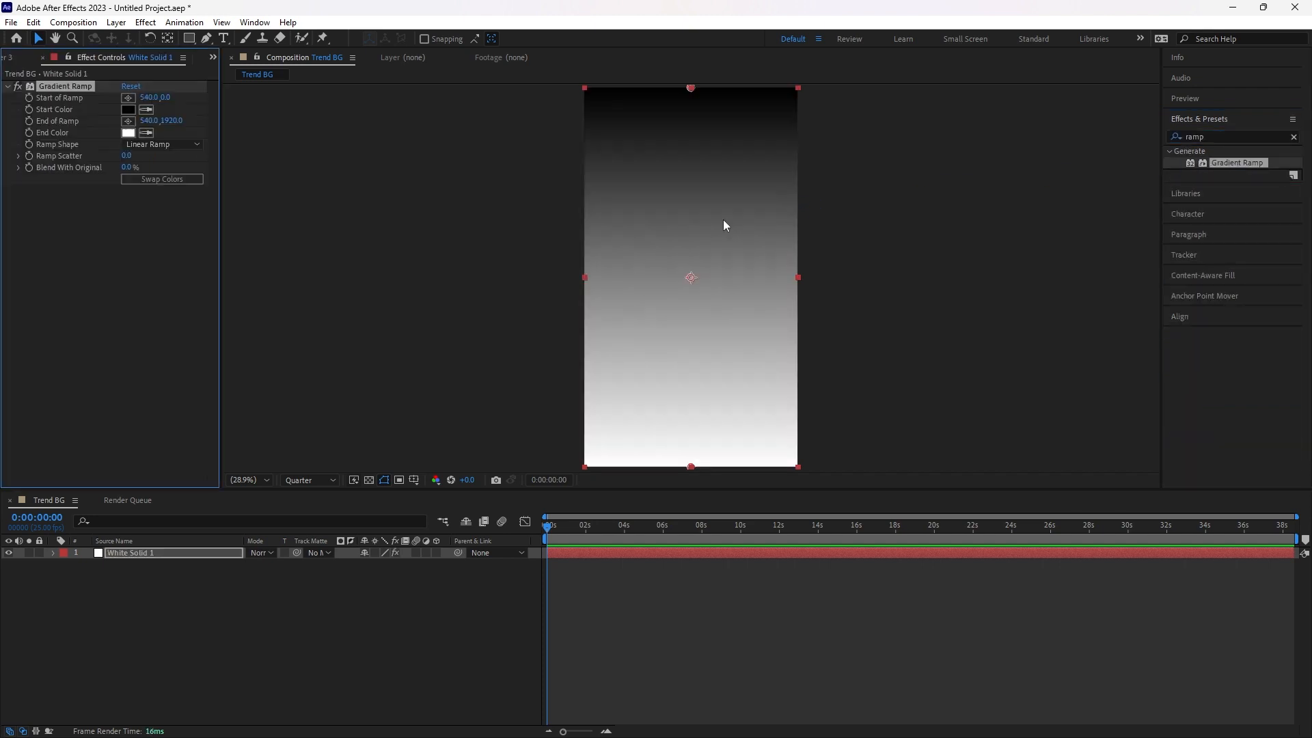
Set the Gradient Ramp's start color to bright blue, 0006FF.
click(127, 109)
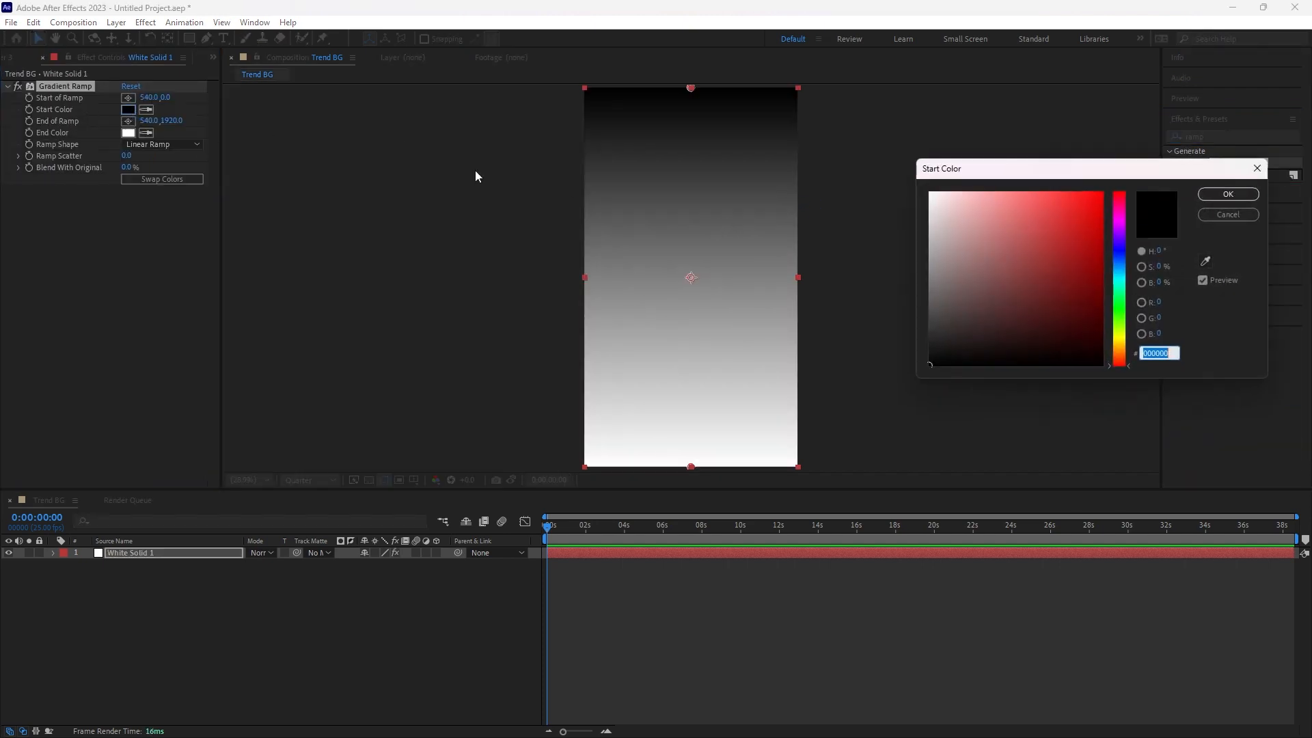
drag(1117, 272, 1118, 252)
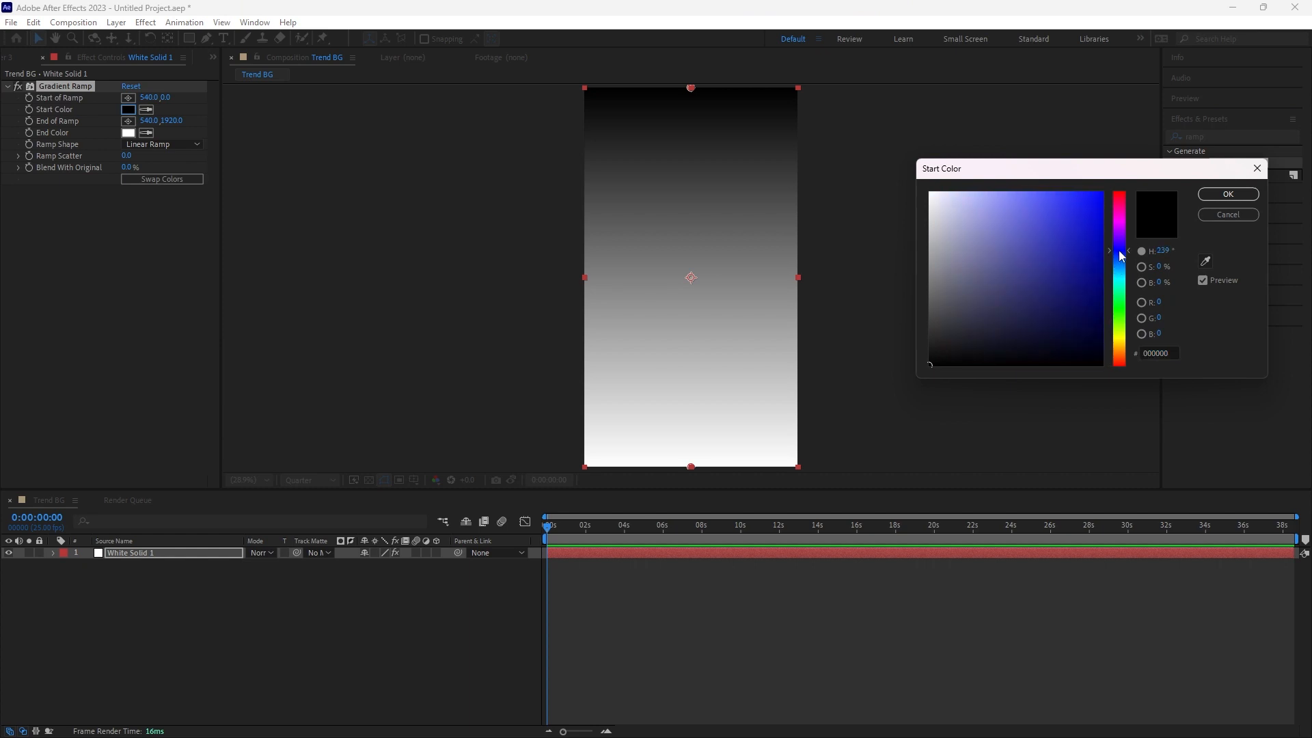
click(1102, 314)
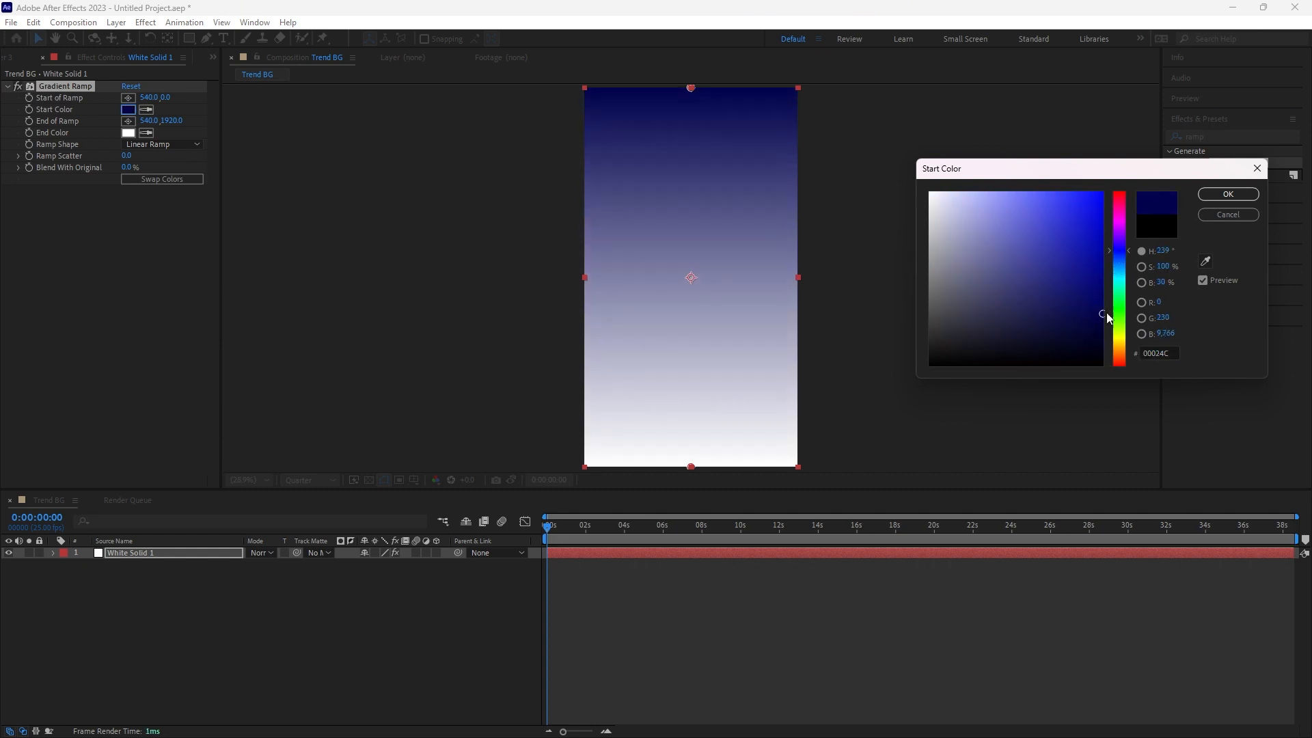
click(1103, 192)
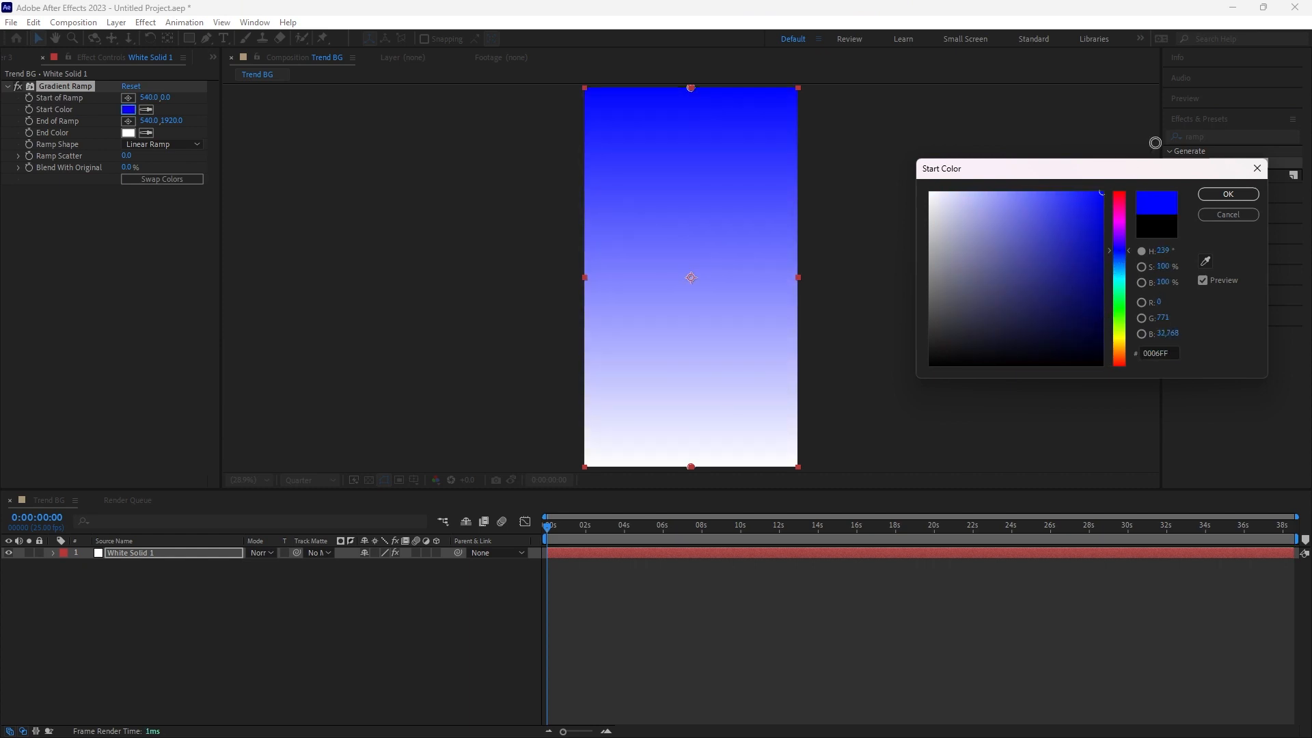
click(1228, 196)
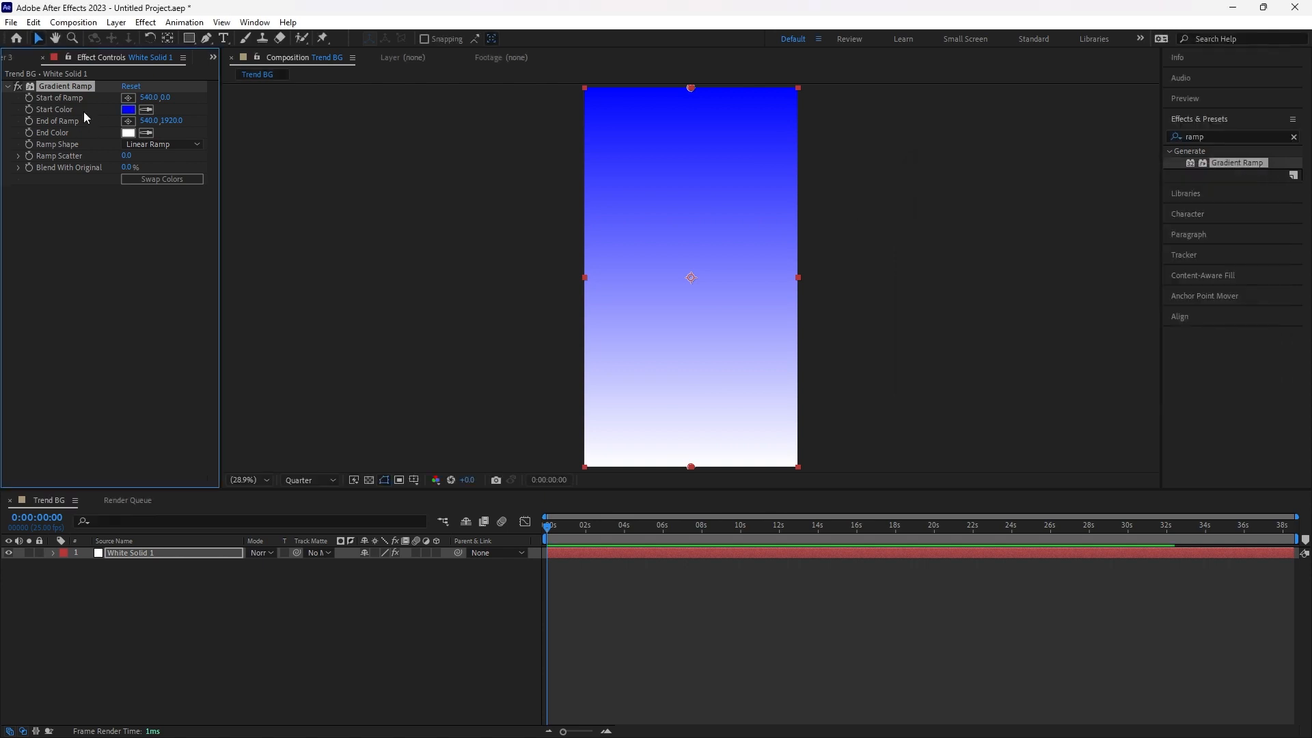
Set the Gradient Ramp's end color to pure red, FF0000, and deselect the layer.
click(128, 134)
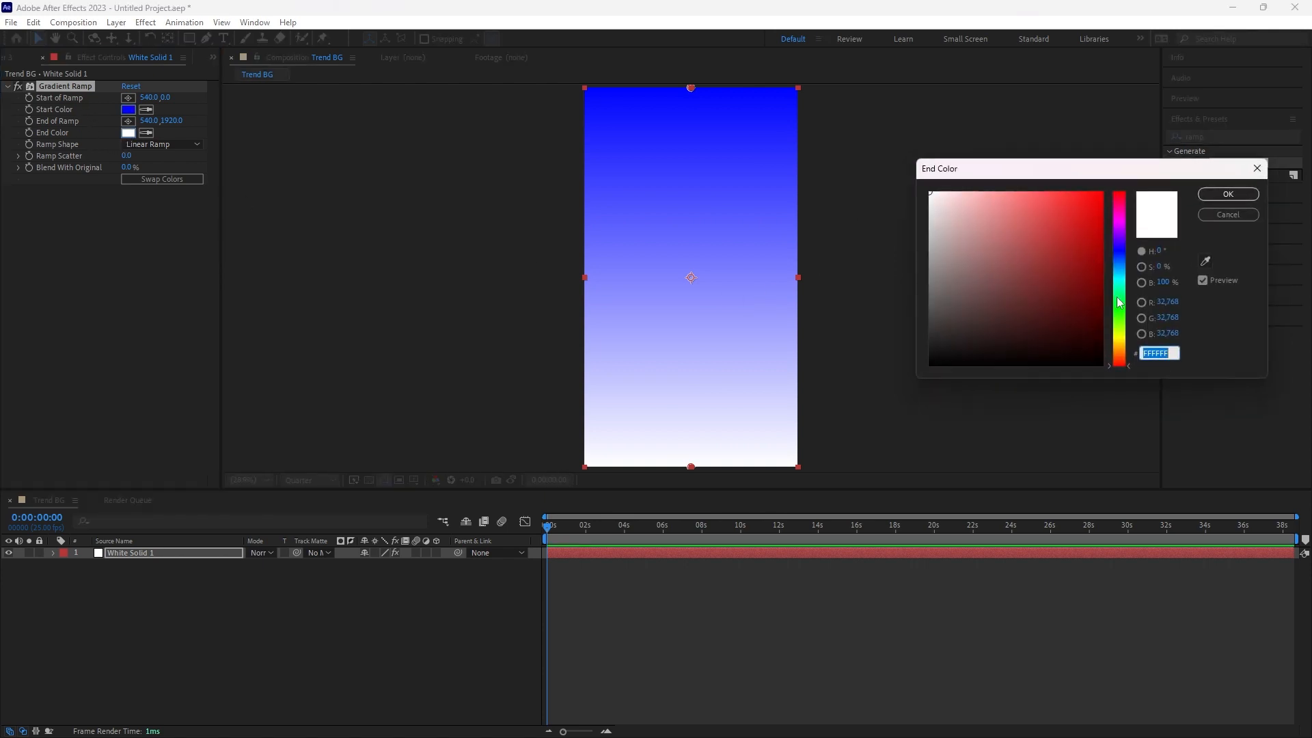
click(1103, 192)
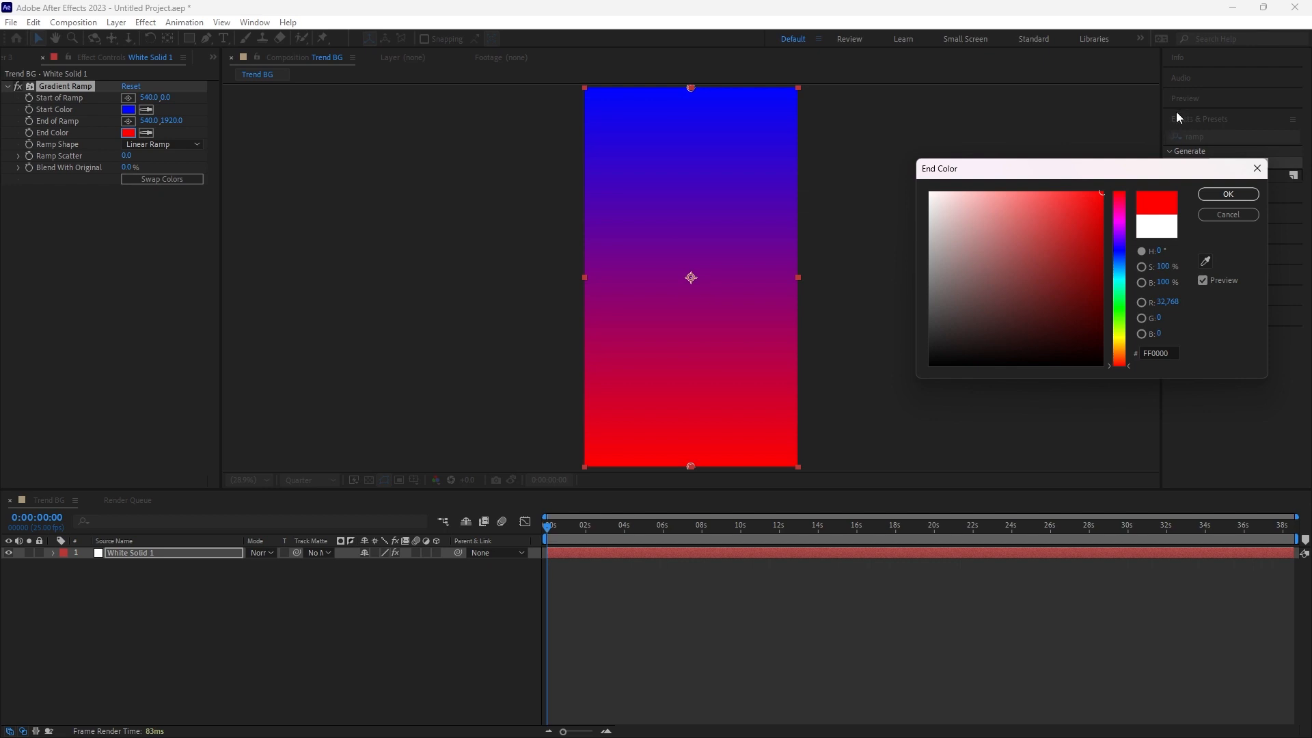
click(1228, 195)
click(563, 626)
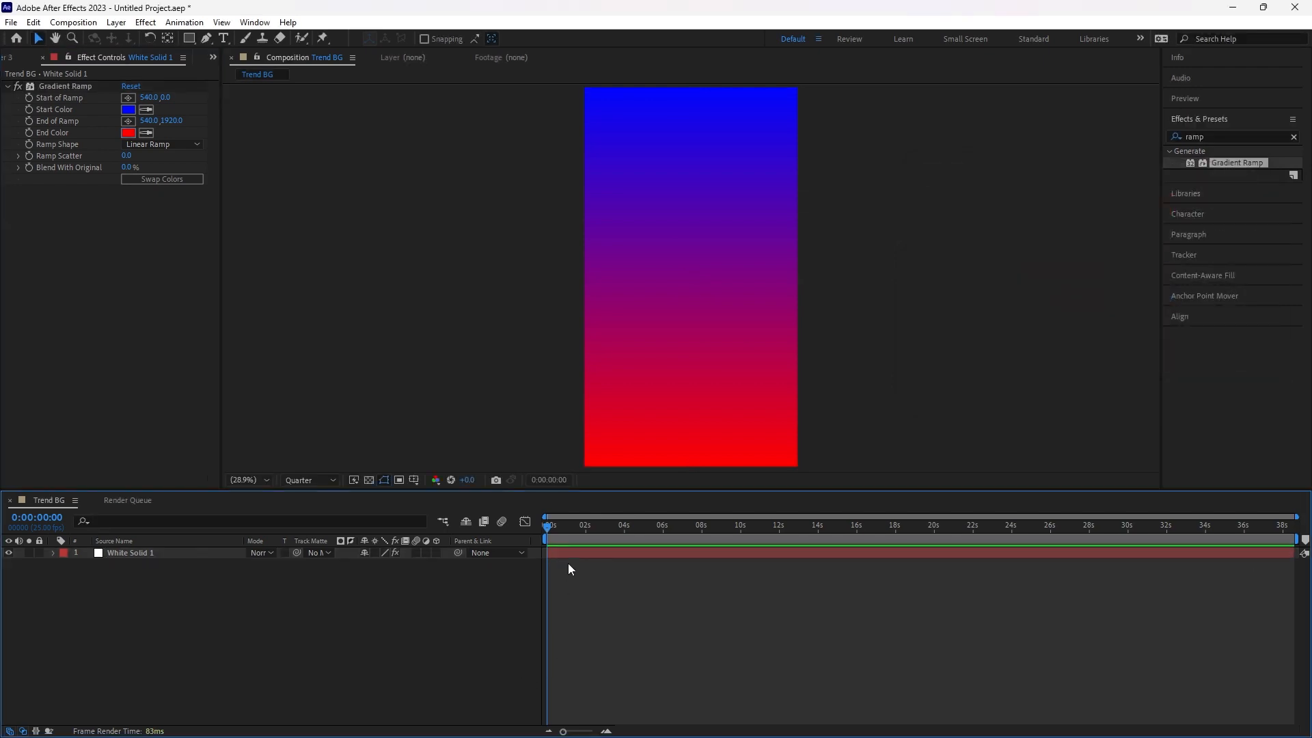
Duplicate the gradient solid layer and disable the Gradient Ramp effect on the upper copy.
click(559, 553)
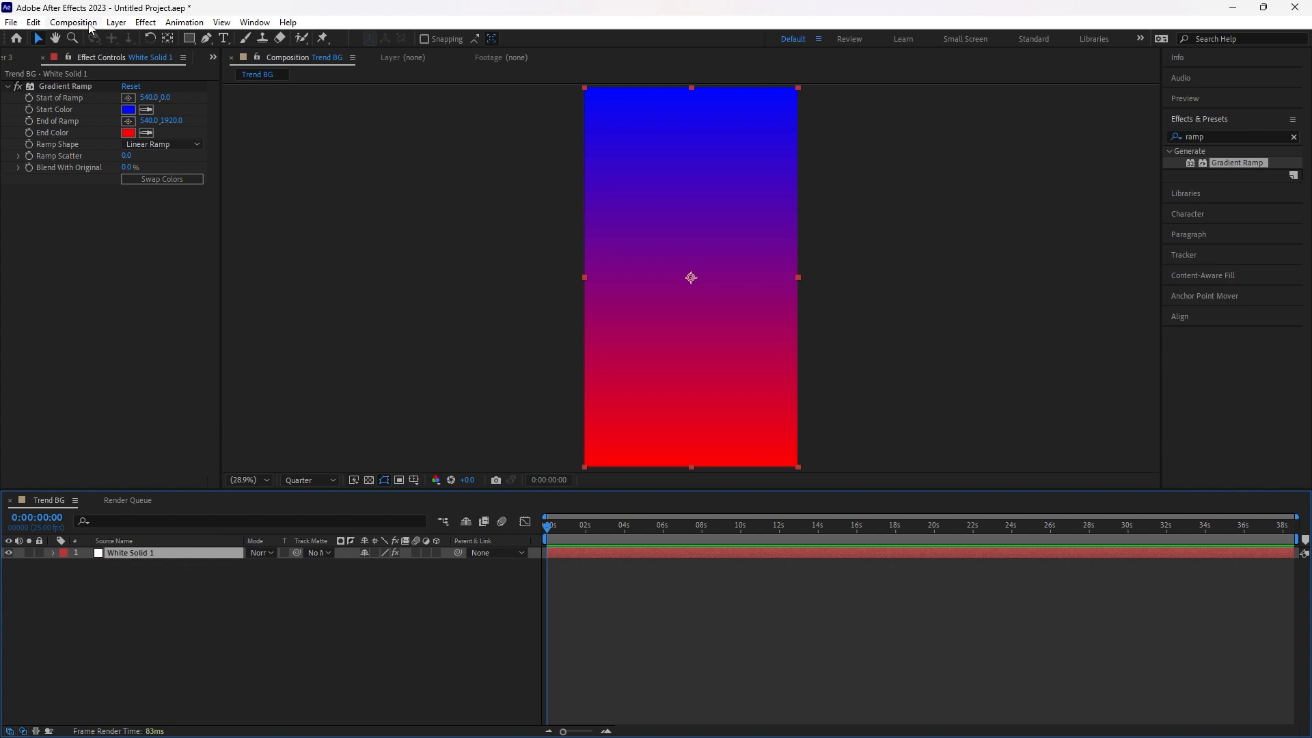
click(33, 22)
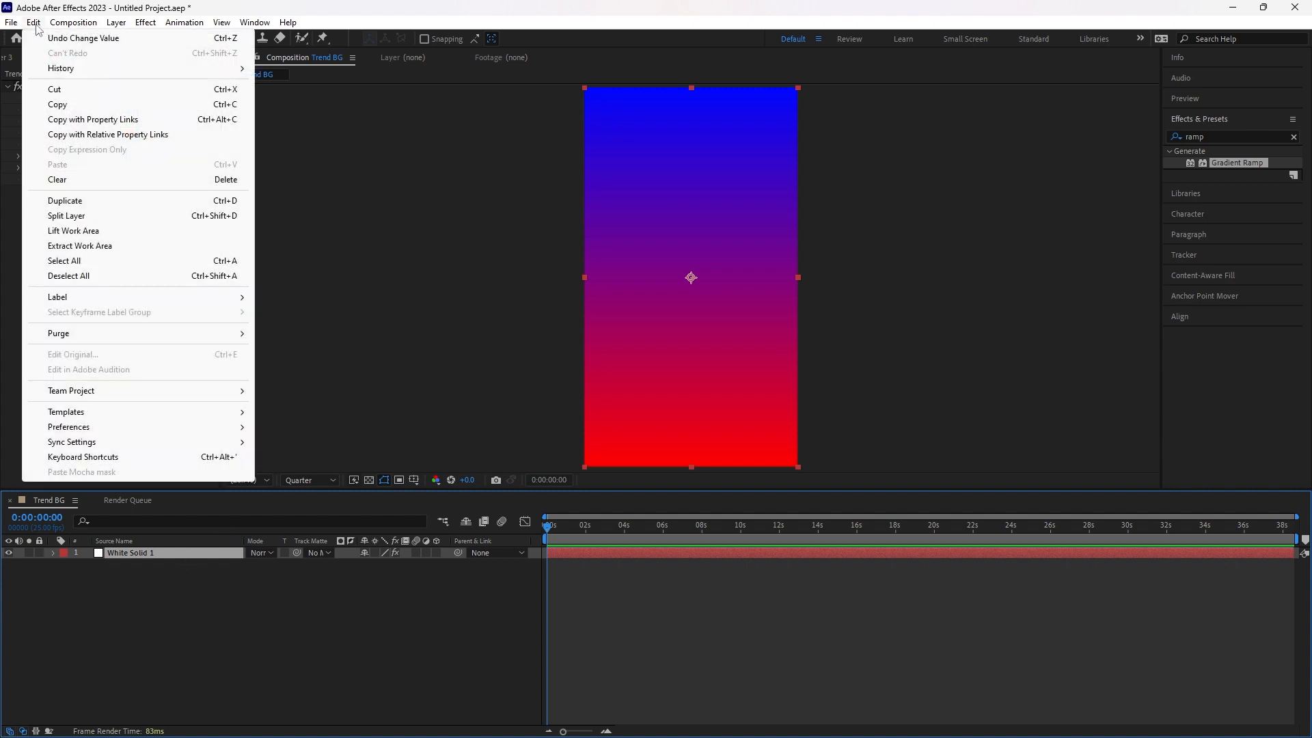
click(65, 200)
click(628, 626)
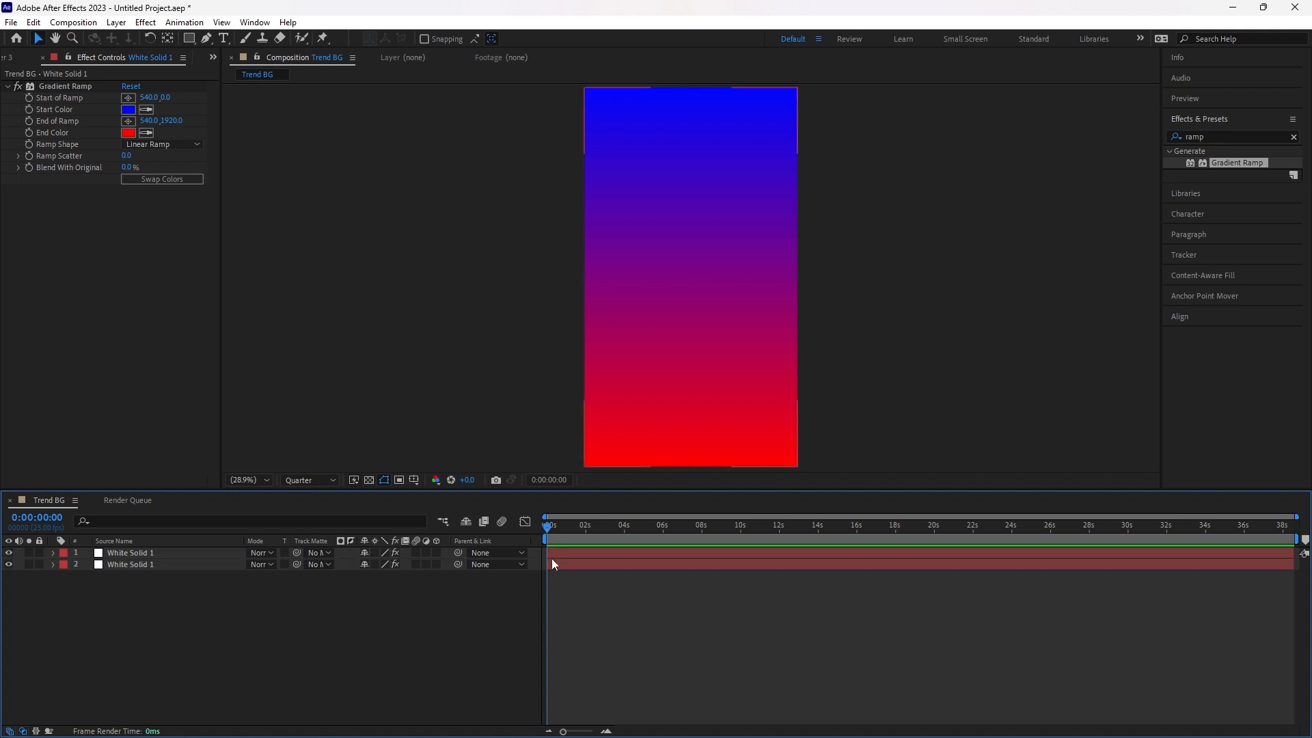
click(550, 554)
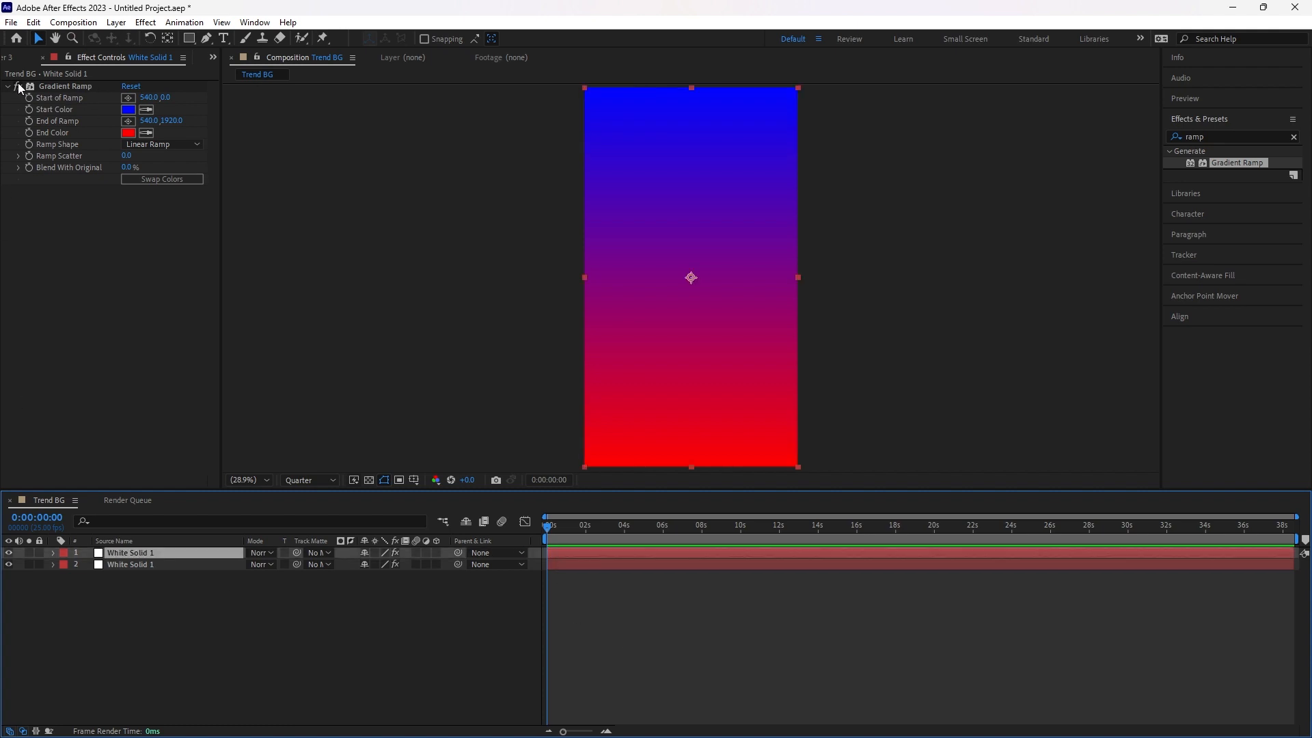
click(19, 86)
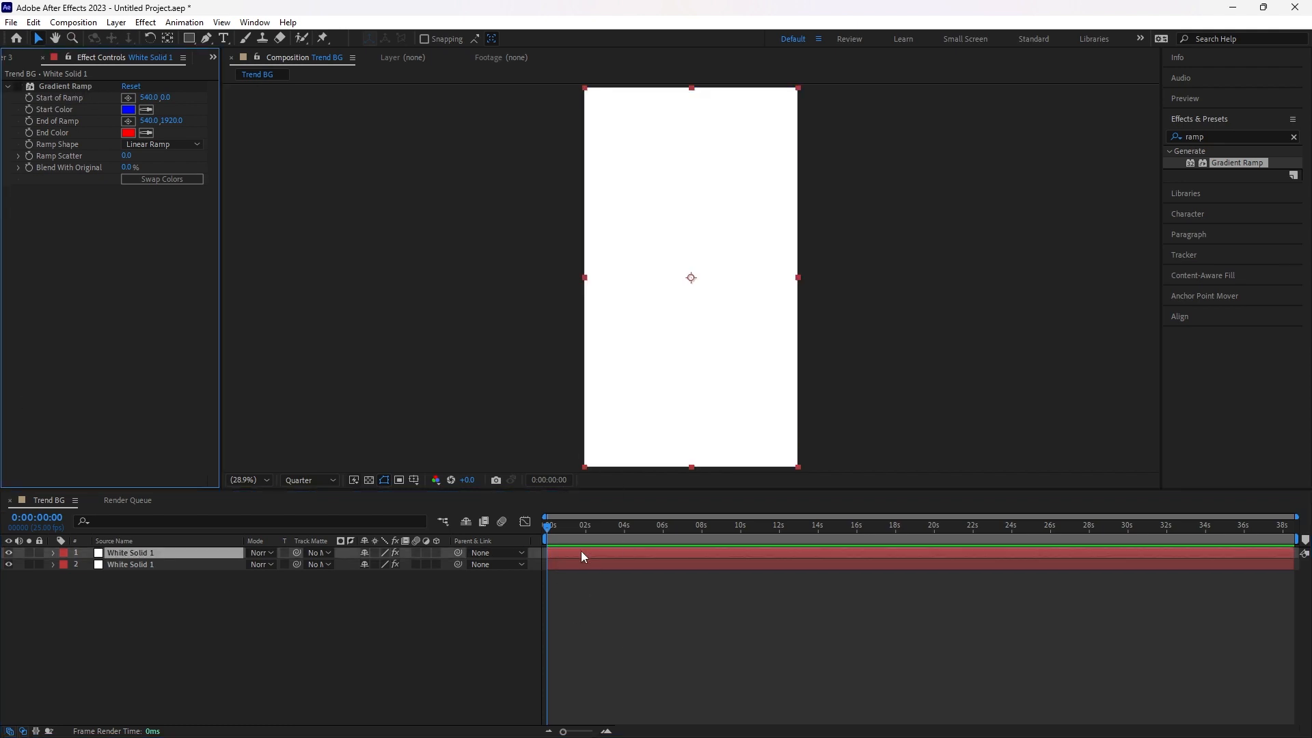
Find the Grid effect under Generate and apply it to the upper solid layer.
click(1203, 136)
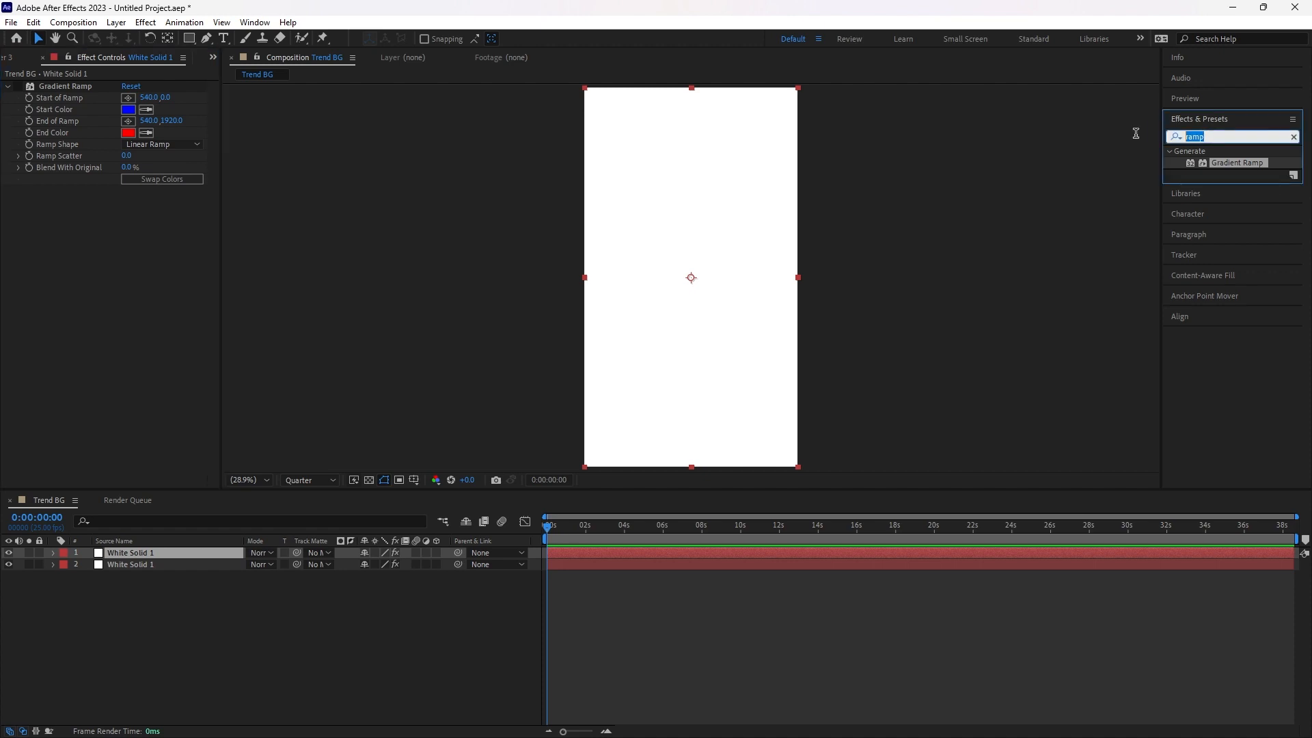
text(gri)
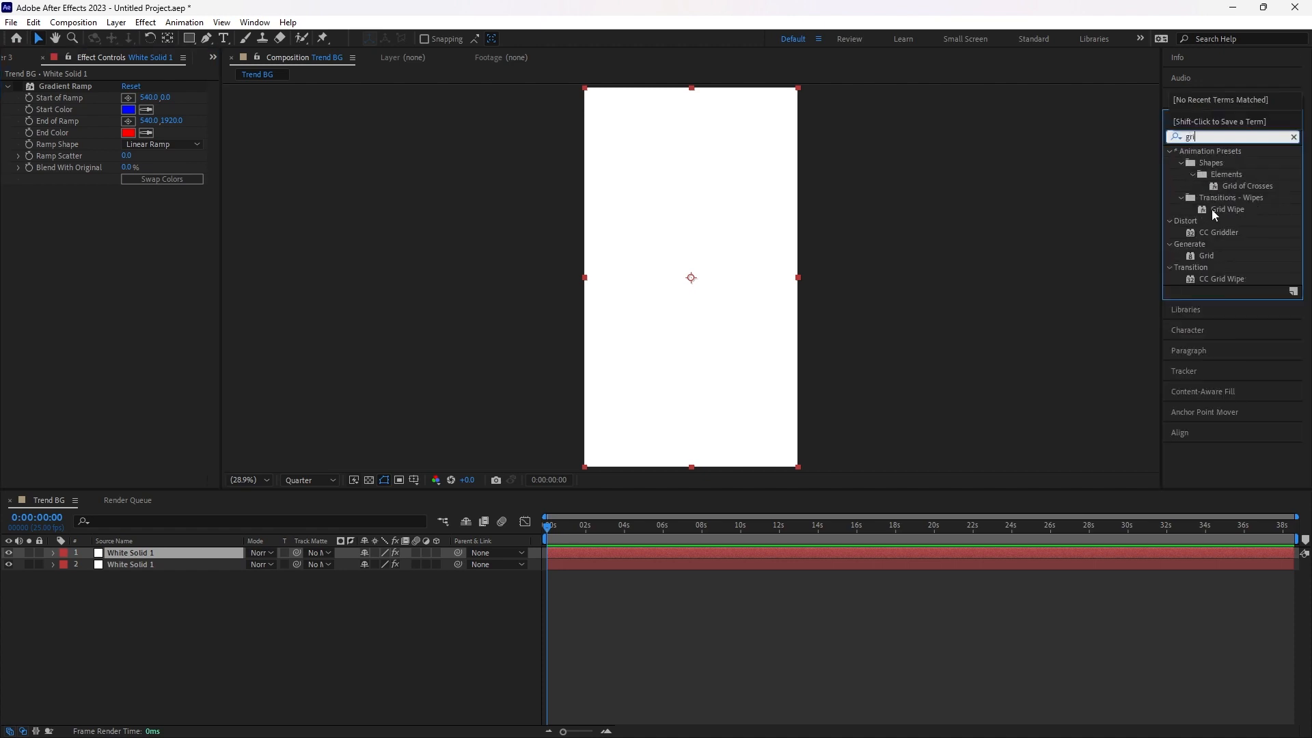
click(1176, 137)
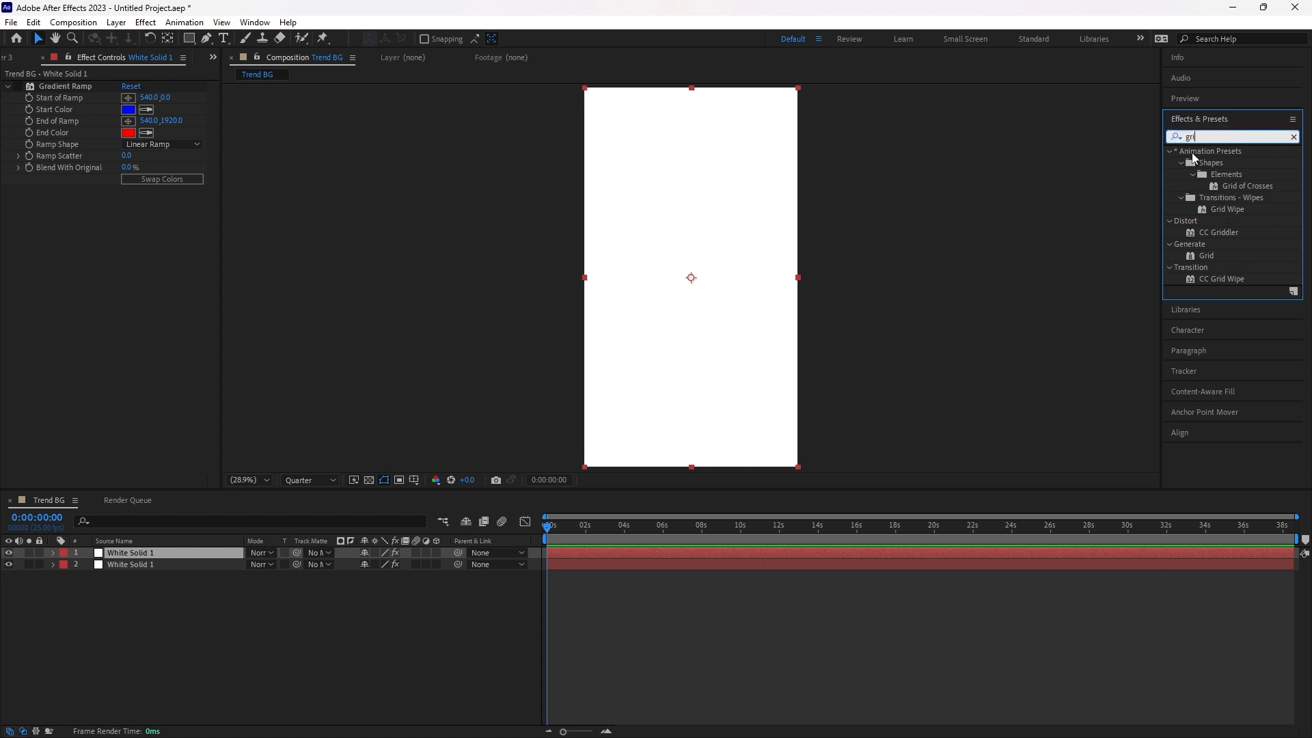
click(1207, 257)
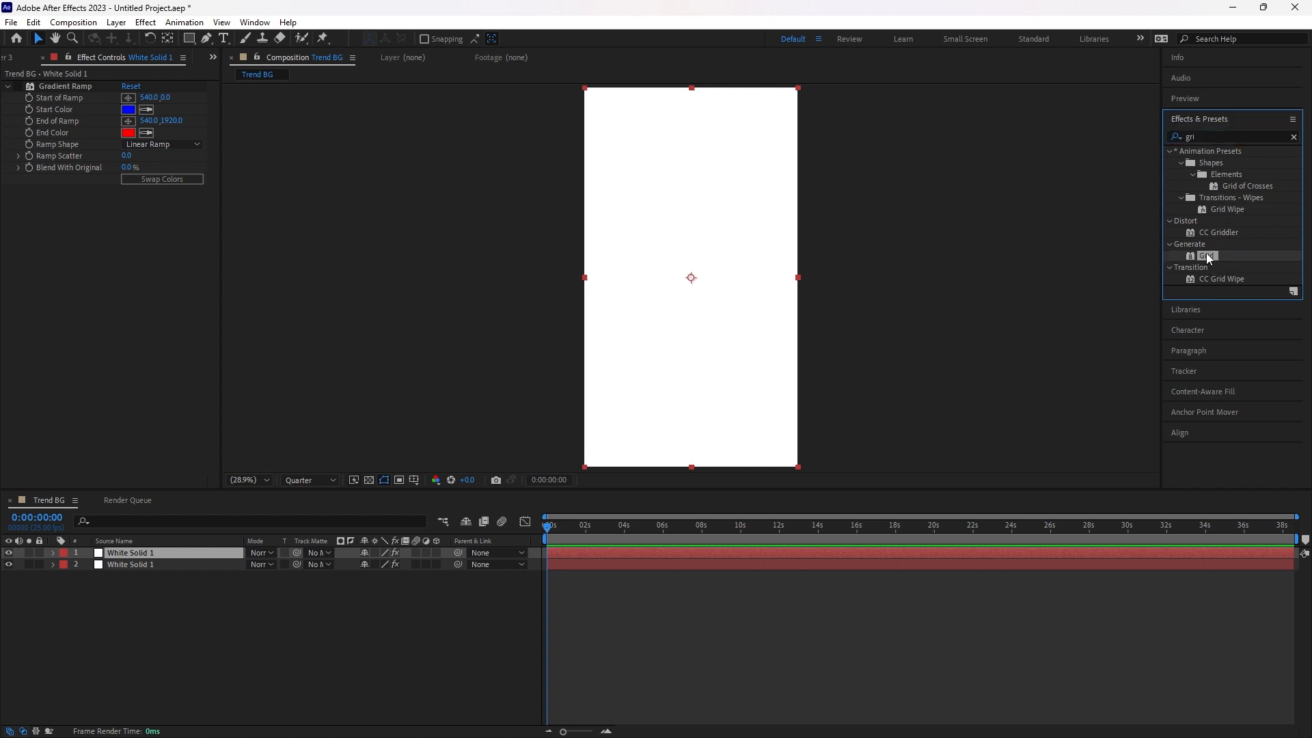
drag(1207, 255, 697, 296)
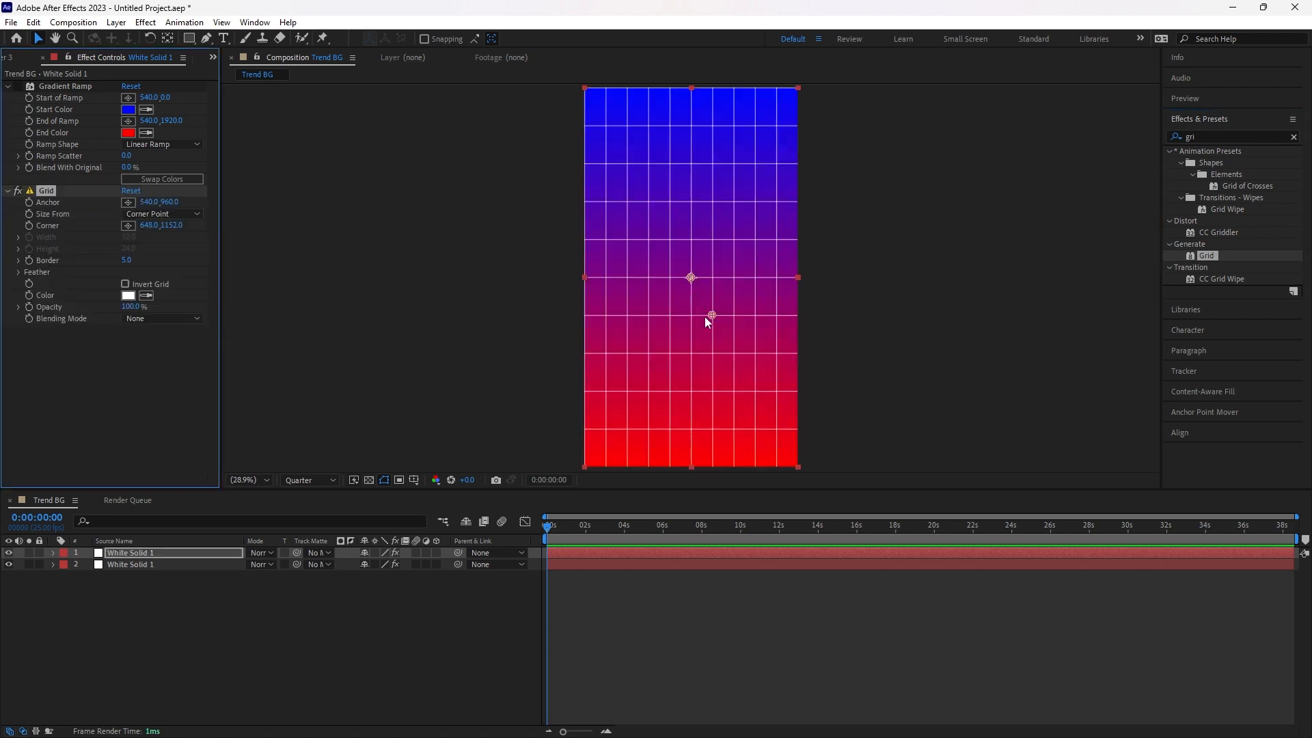
Resize the grid cells by moving the Grid effect's corner point to about 654.9, 1100.1.
mouse_move(712, 314)
mouse_down()
mouse_move(724, 367)
mouse_move(711, 297)
mouse_move(696, 284)
mouse_move(713, 306)
mouse_up()
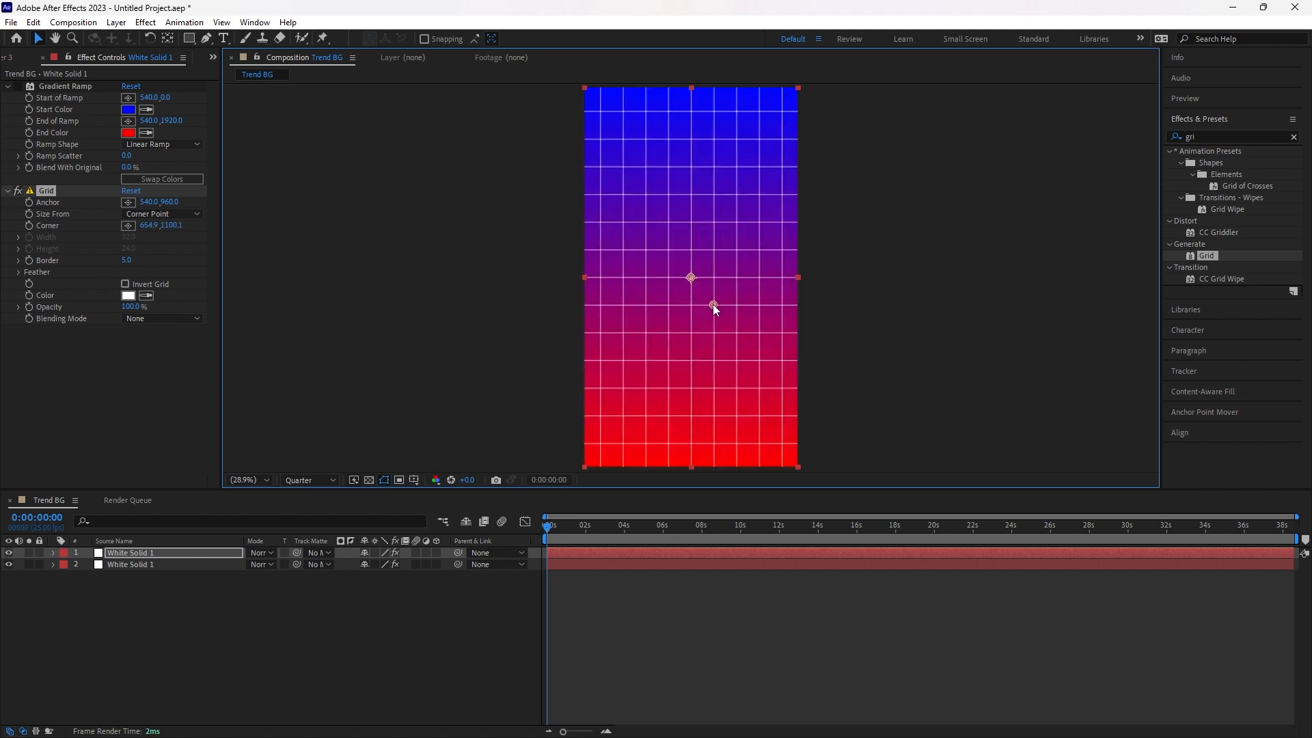
click(576, 628)
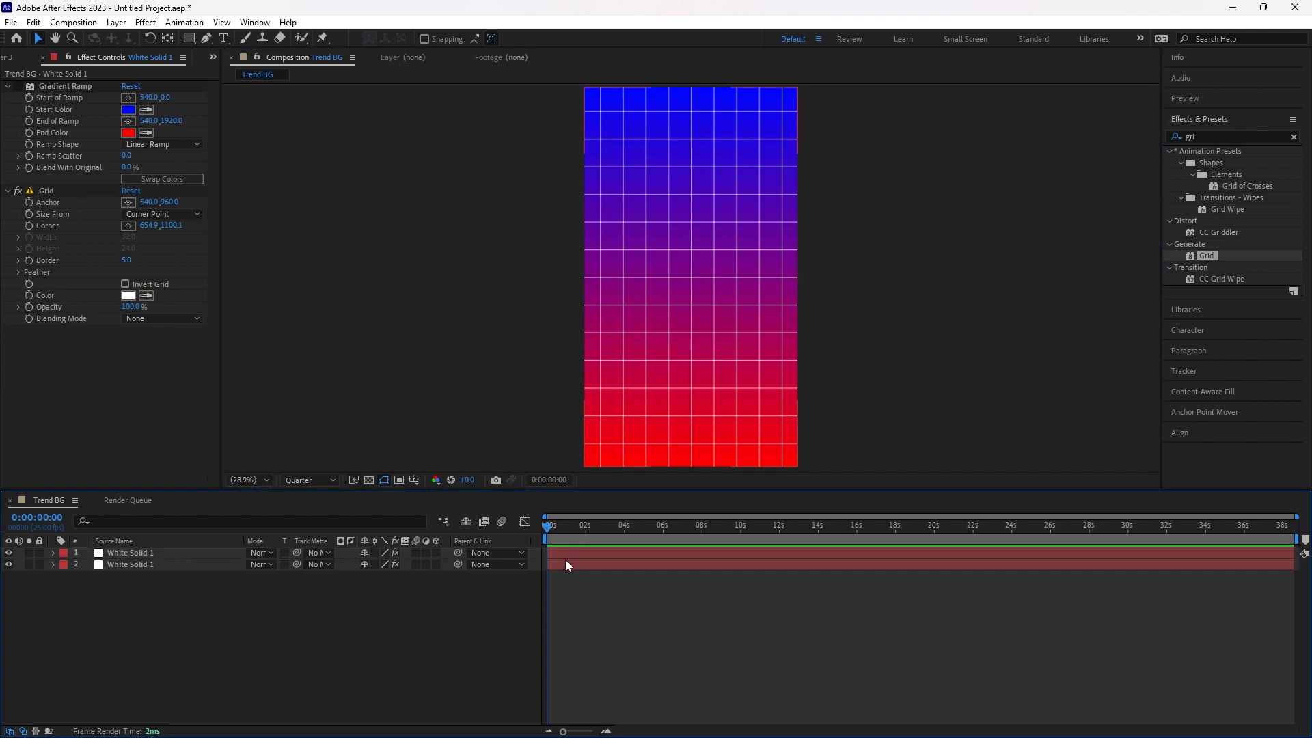
mouse_move(551, 530)
mouse_down()
mouse_move(593, 531)
mouse_move(546, 533)
mouse_up()
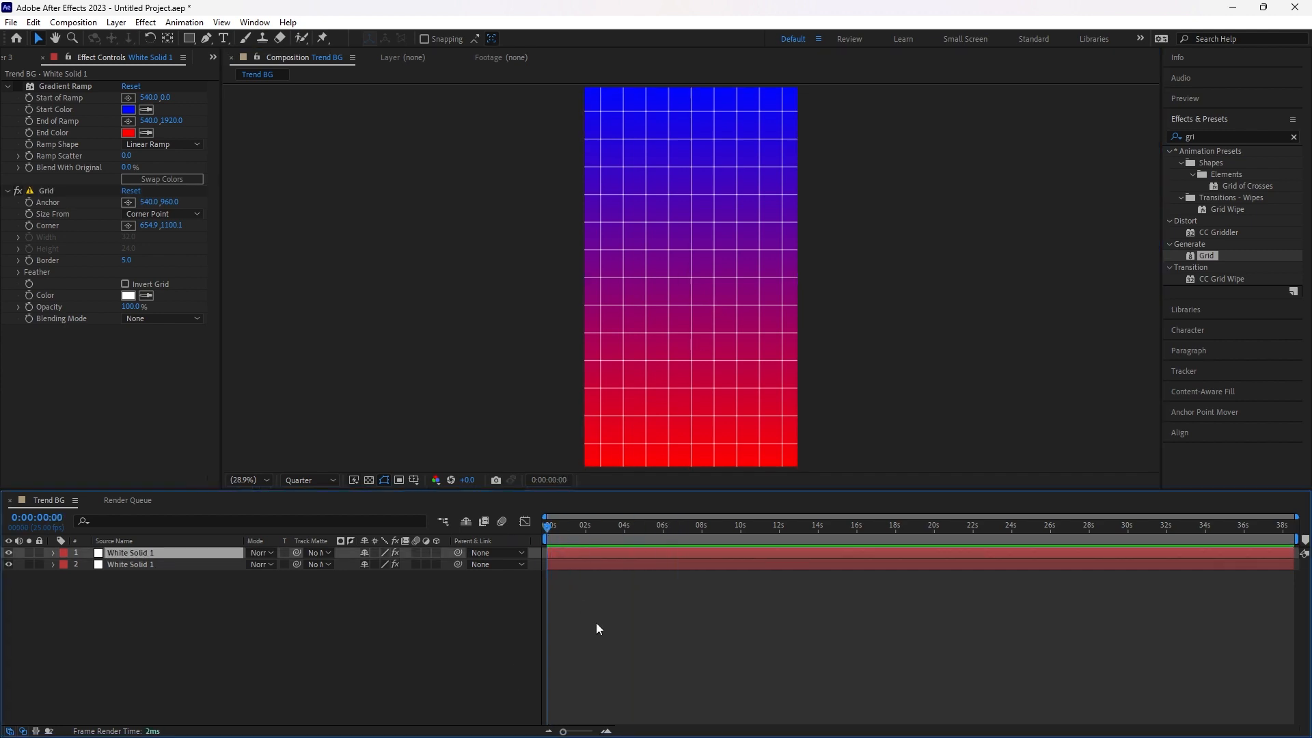
click(596, 624)
Try shifting the upper layer's Grid anchor horizontally to 737 and varying its corner's vertical value, reverting the changes.
click(560, 552)
drag(147, 202, 261, 187)
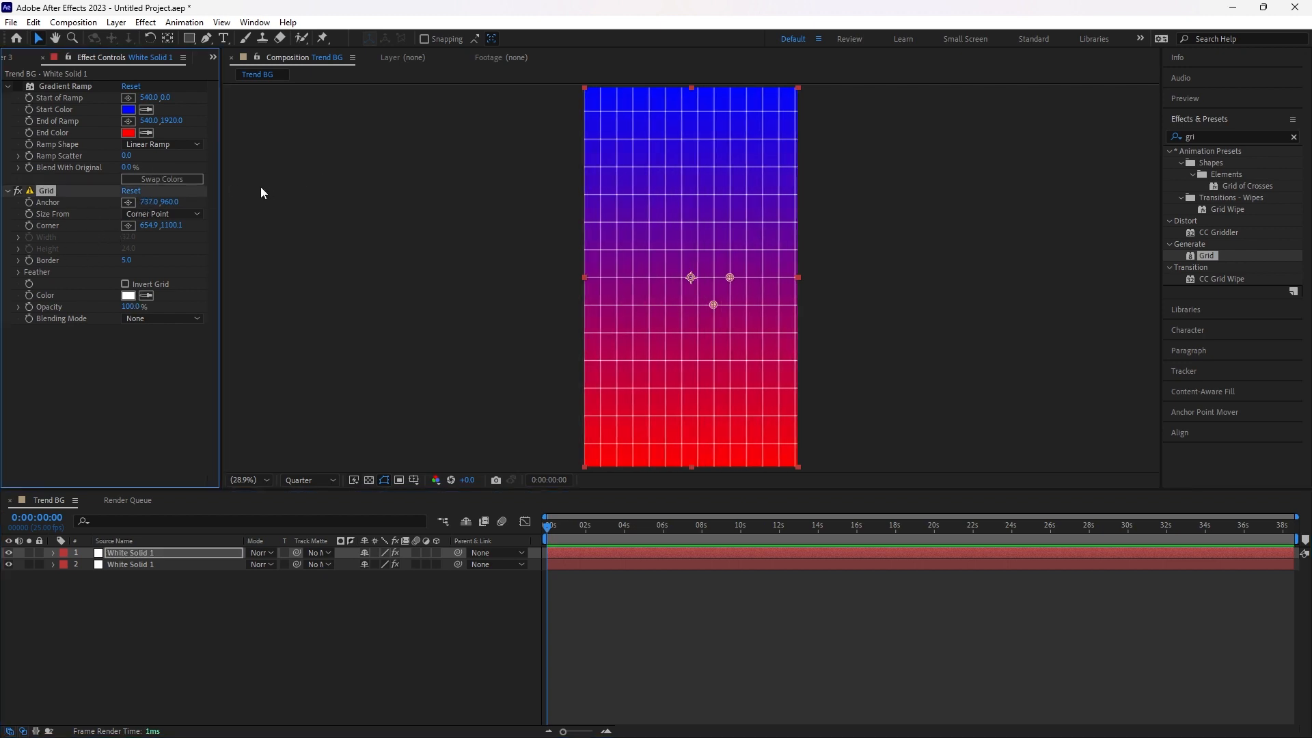
key(ctrl+z)
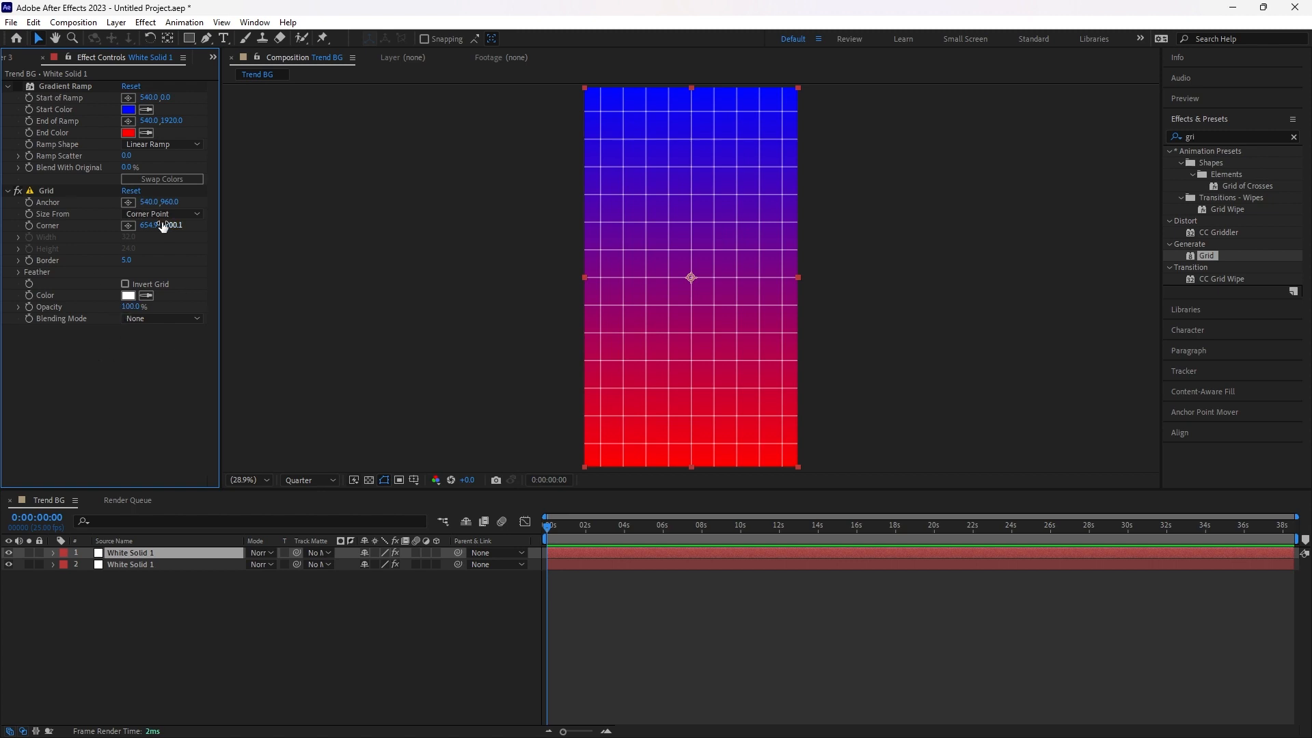
mouse_move(162, 226)
mouse_down()
mouse_move(231, 214)
mouse_move(174, 226)
mouse_up()
Find the Motion Tile effect under Stylize and apply it to the upper solid layer.
click(1215, 138)
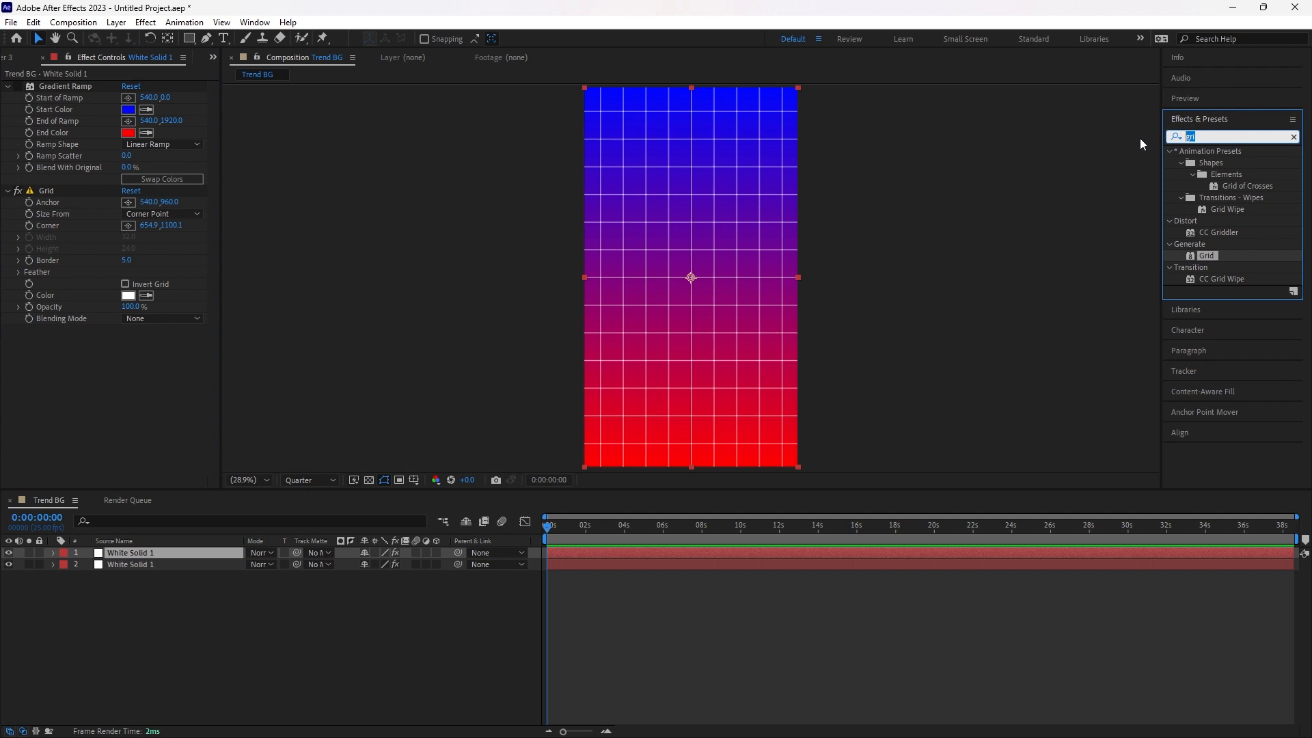
text(m)
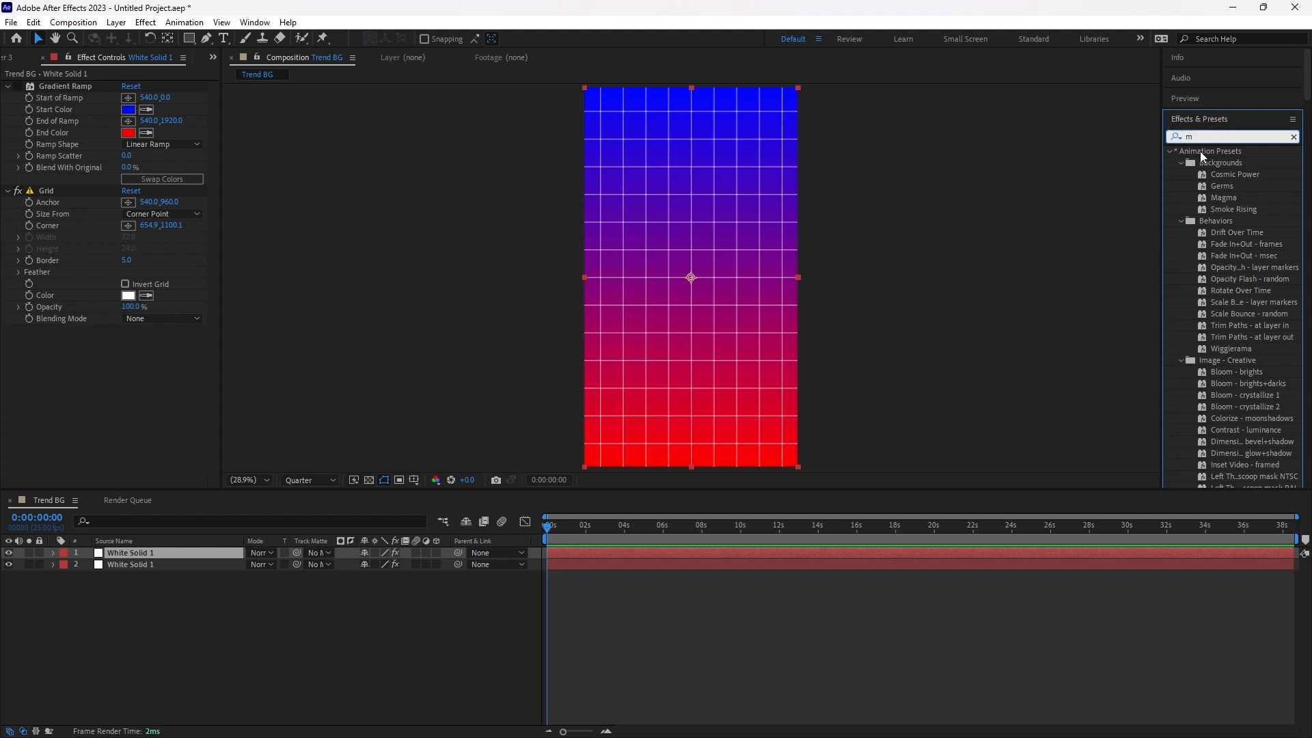
text(otio)
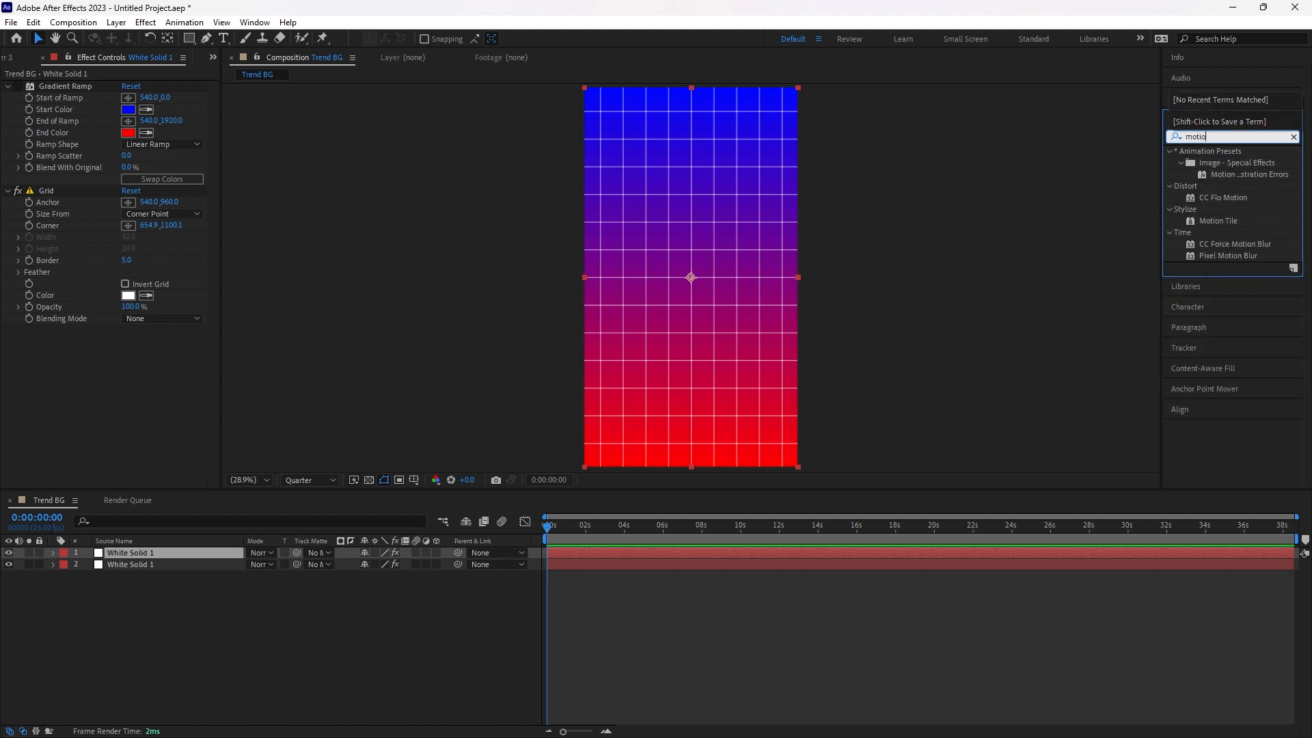
key(BackSpace)
key(BackSpace)
key(BackSpace)
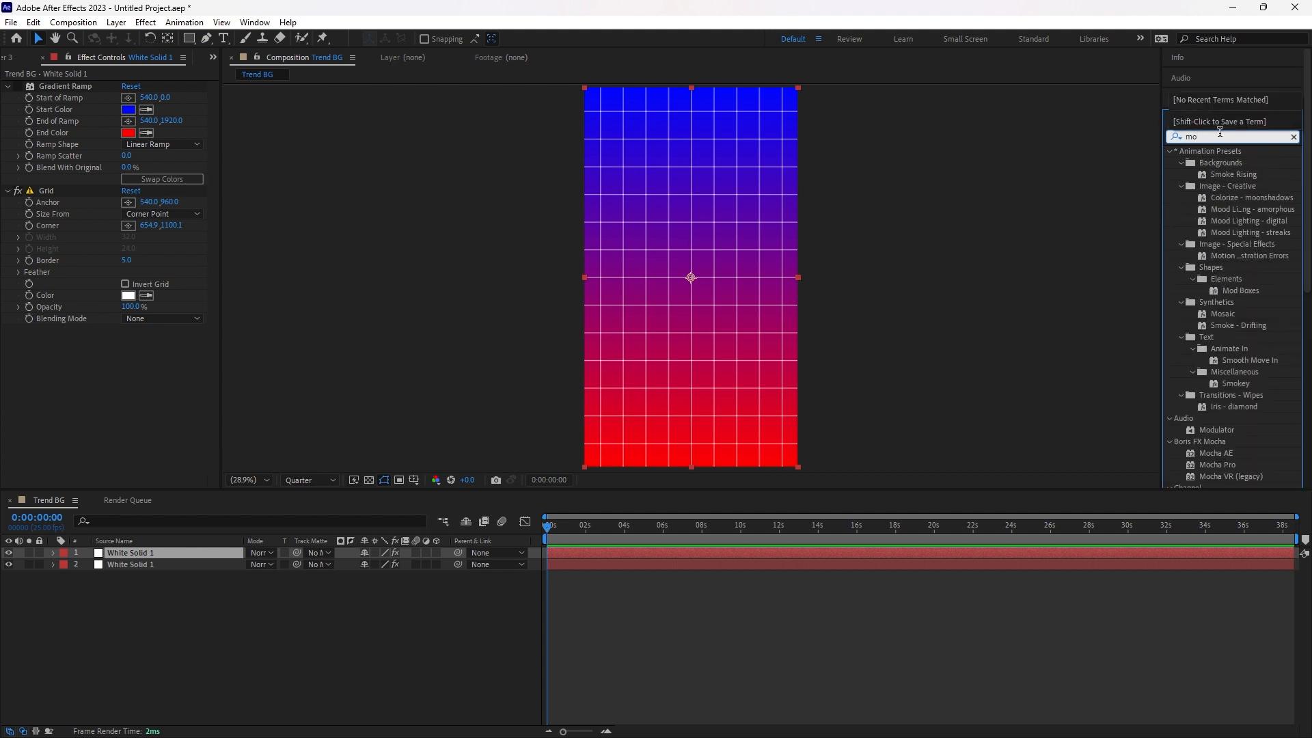
key(BackSpace)
key(BackSpace)
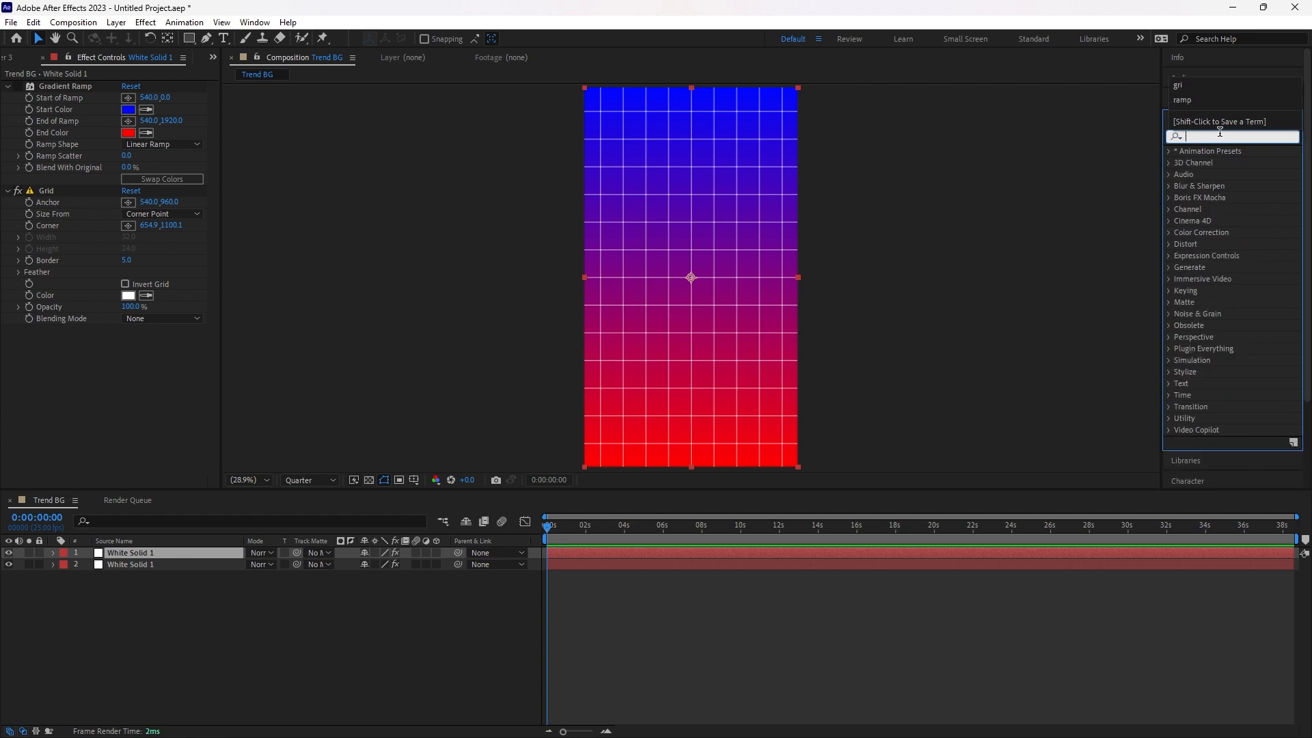
text(motion)
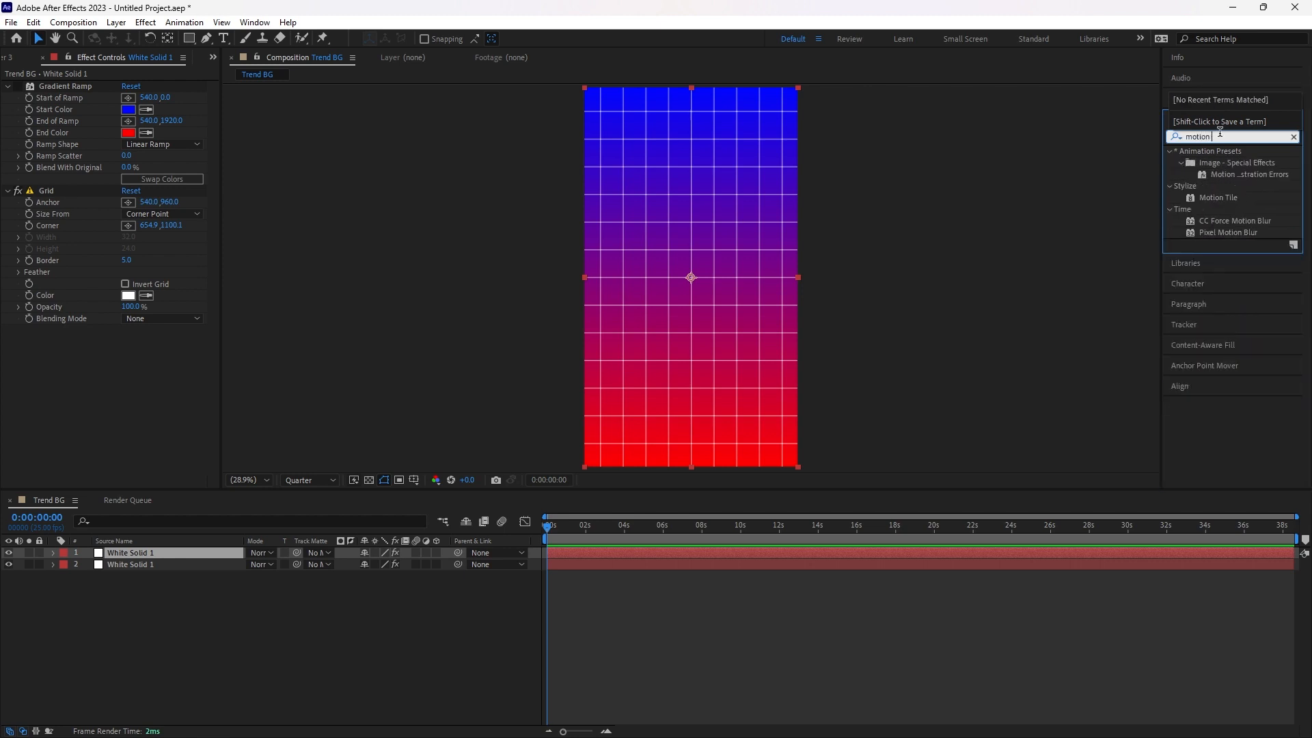
drag(1219, 198, 712, 222)
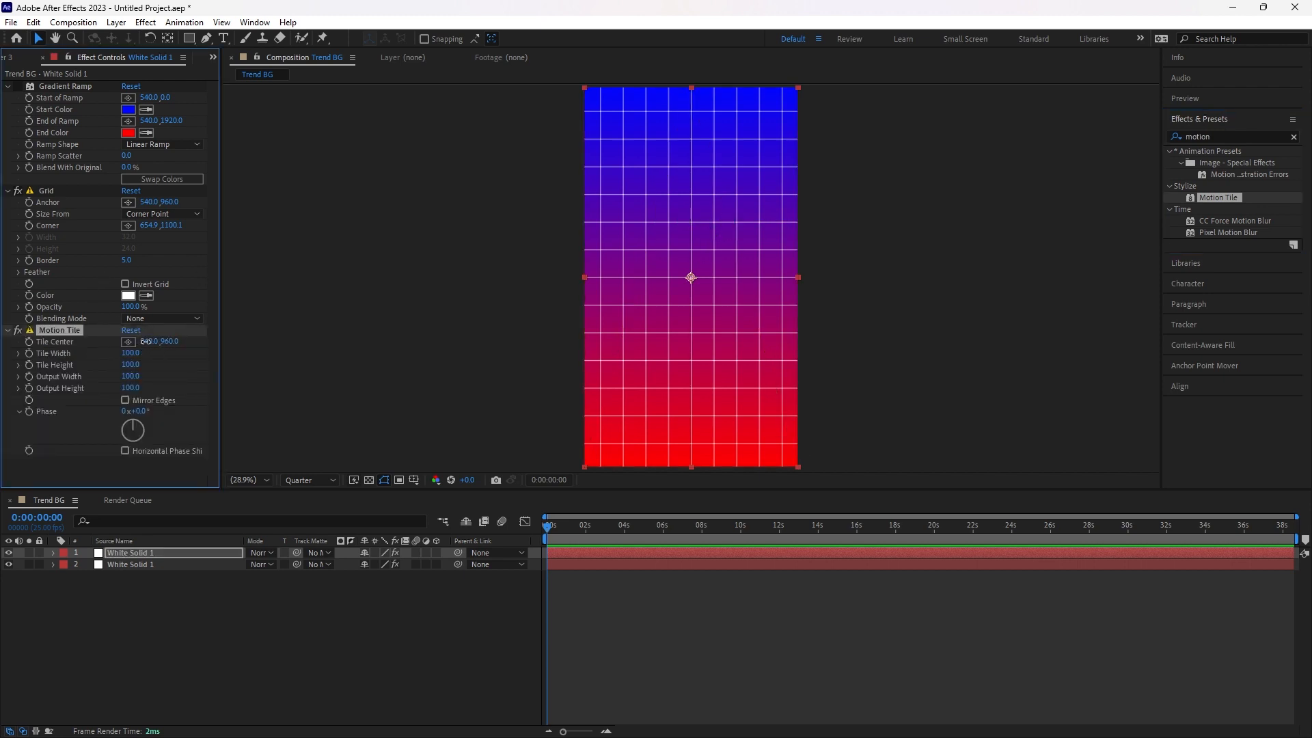
Animate the Motion Tile's Tile Center from its original position at the start to 540.0, 2276.0 at 0:00:10:01.
mouse_move(147, 341)
mouse_down()
mouse_move(351, 235)
mouse_move(524, 296)
mouse_move(770, 258)
mouse_move(162, 287)
mouse_up()
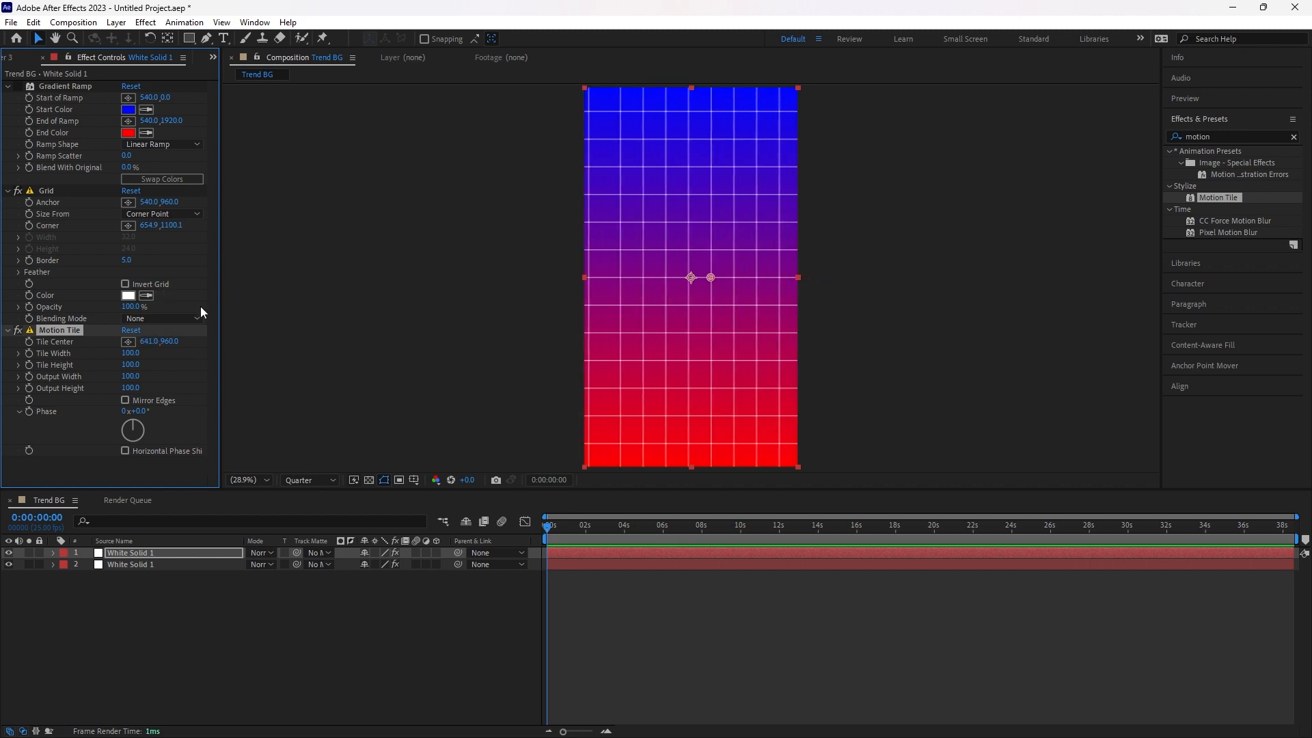
key(ctrl+z)
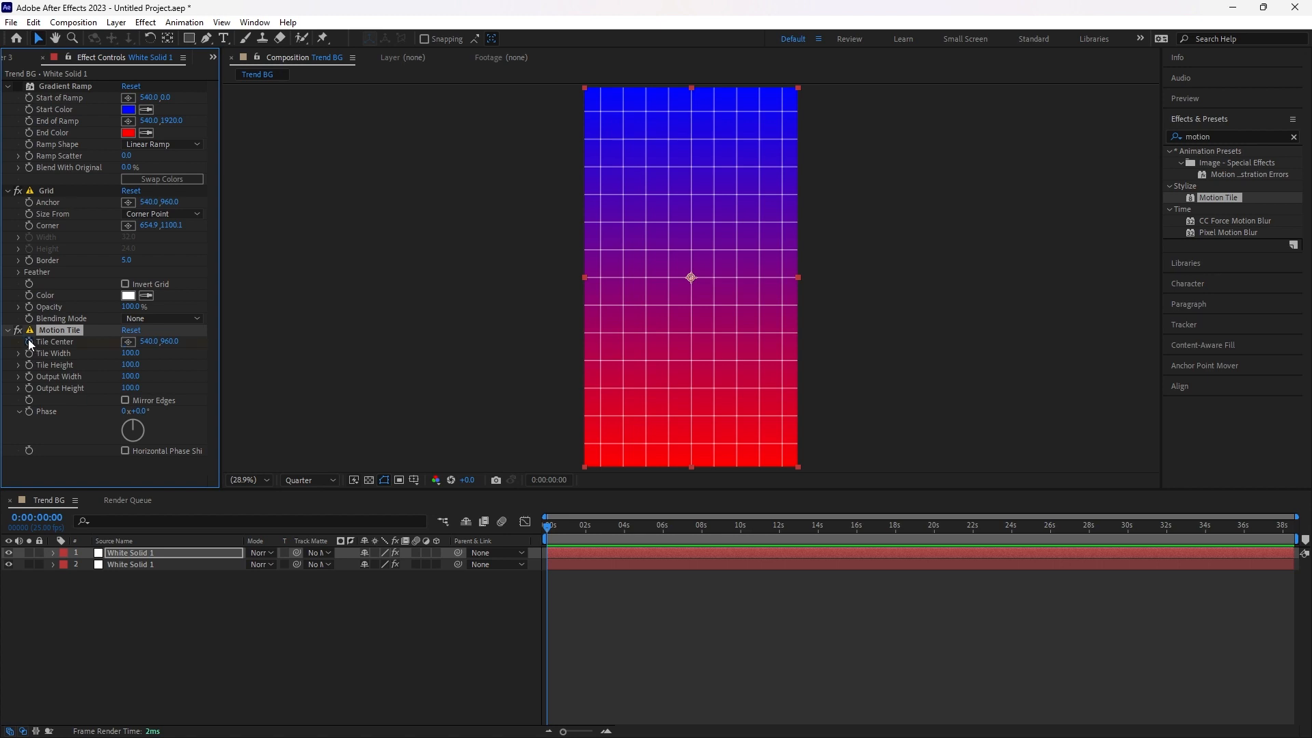
drag(640, 524, 741, 541)
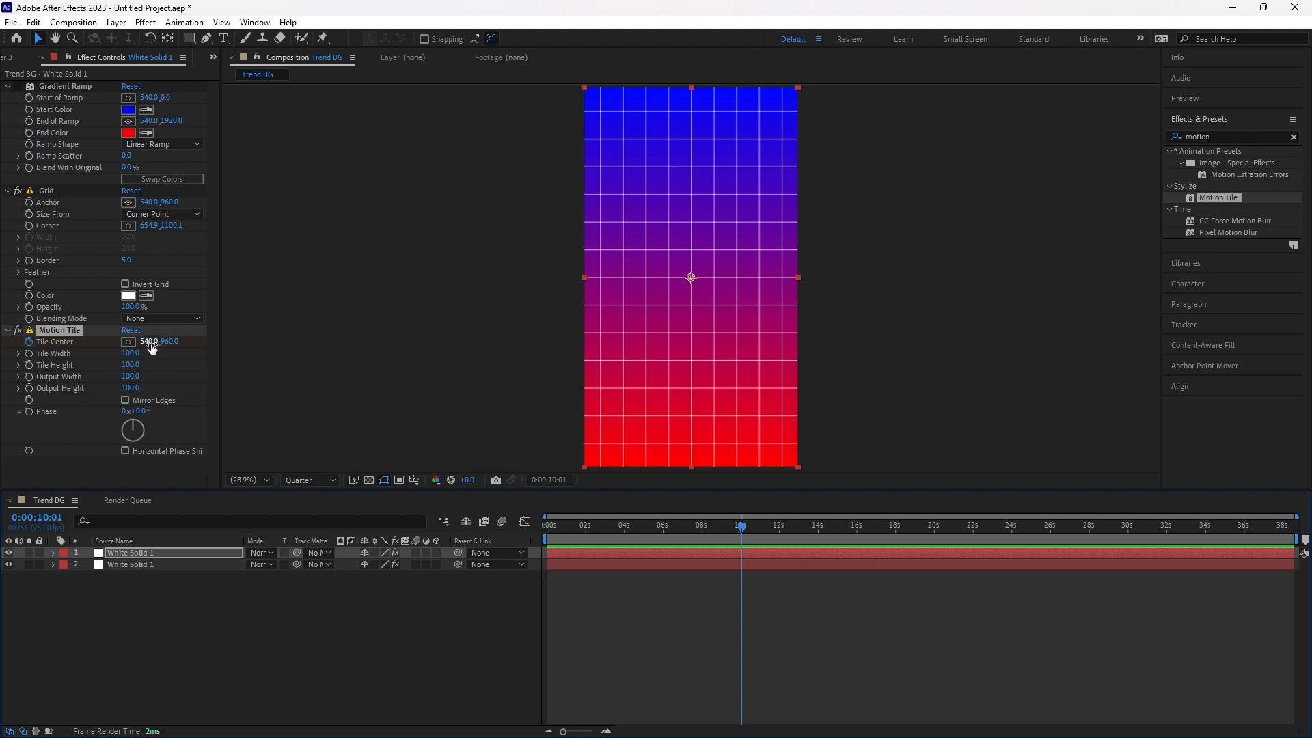
drag(168, 341, 932, 232)
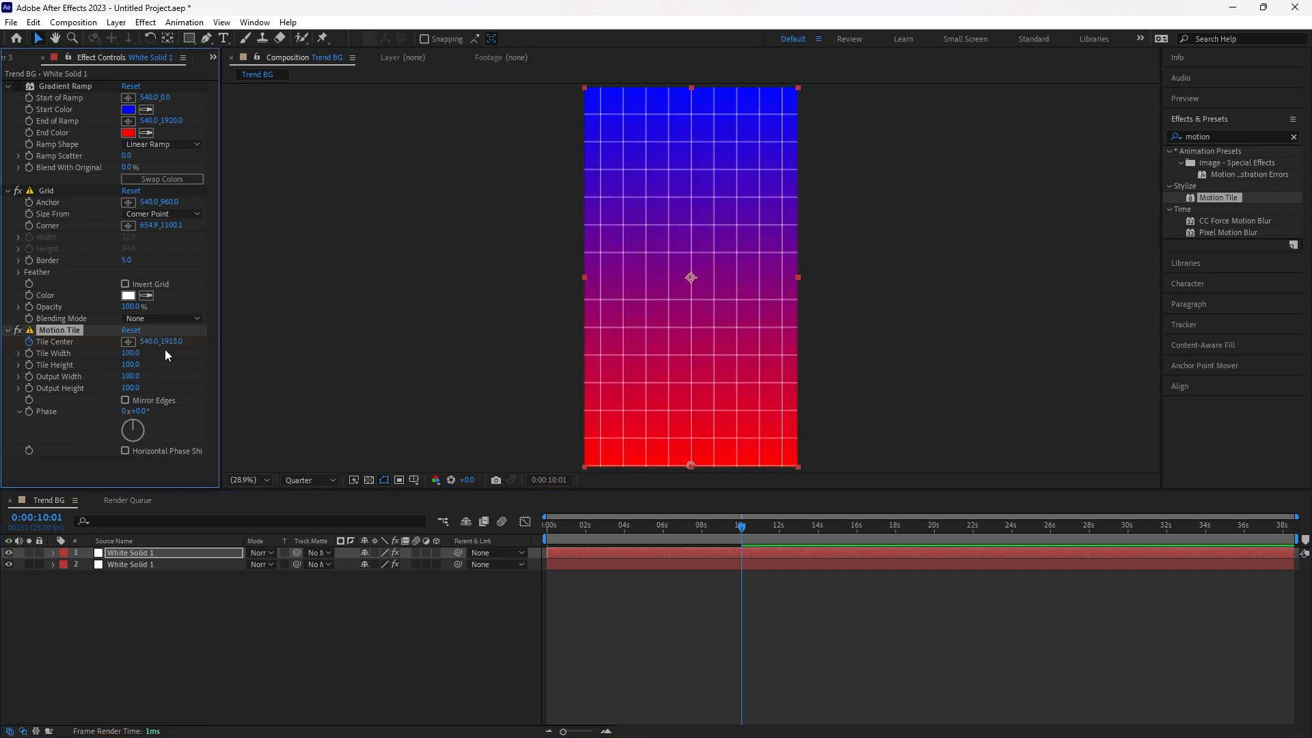
drag(167, 343, 629, 548)
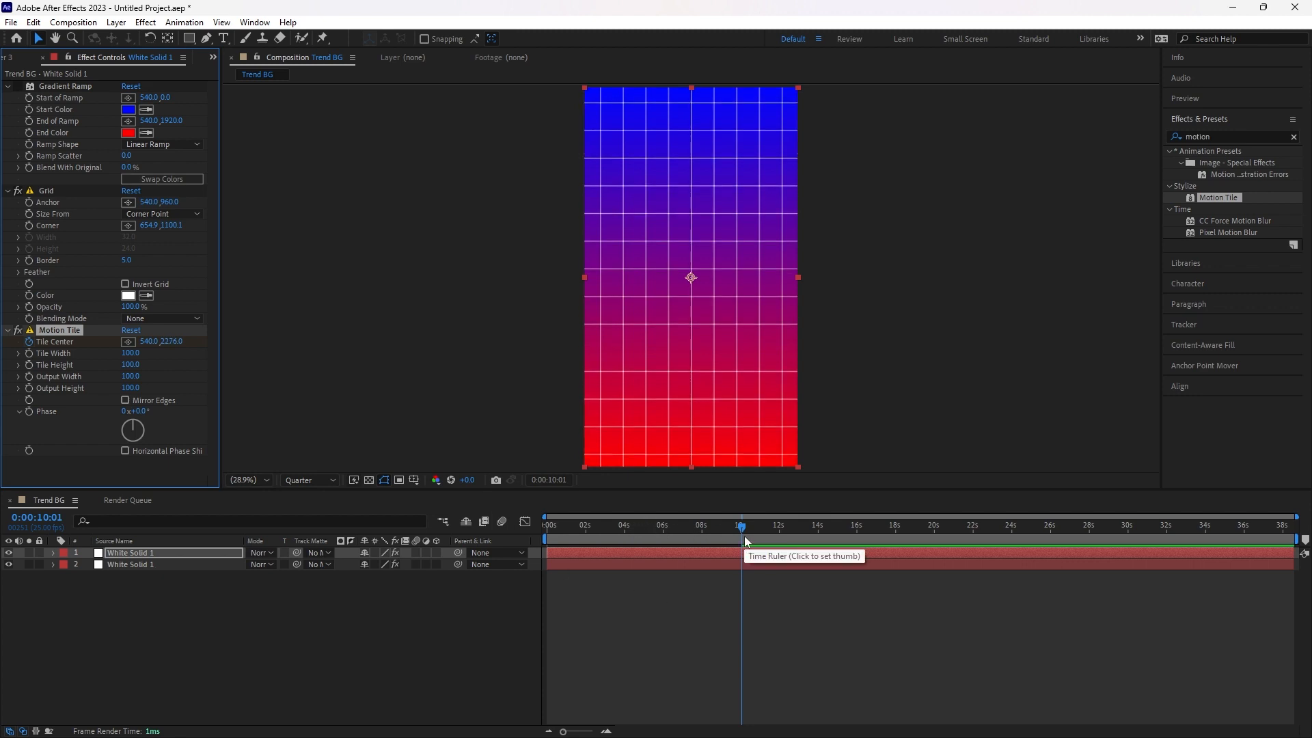
End the work area at 0:00:10:01 and preview the scrolling grid.
key(n)
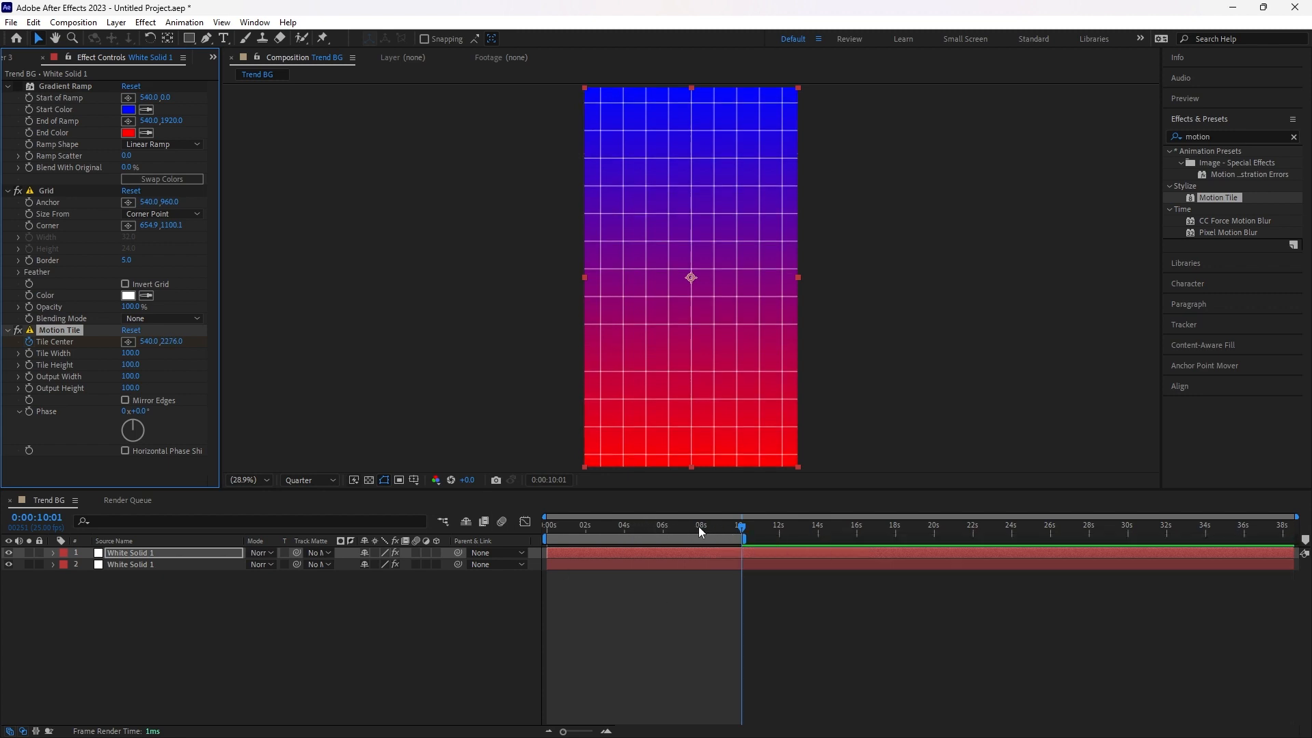
key(space)
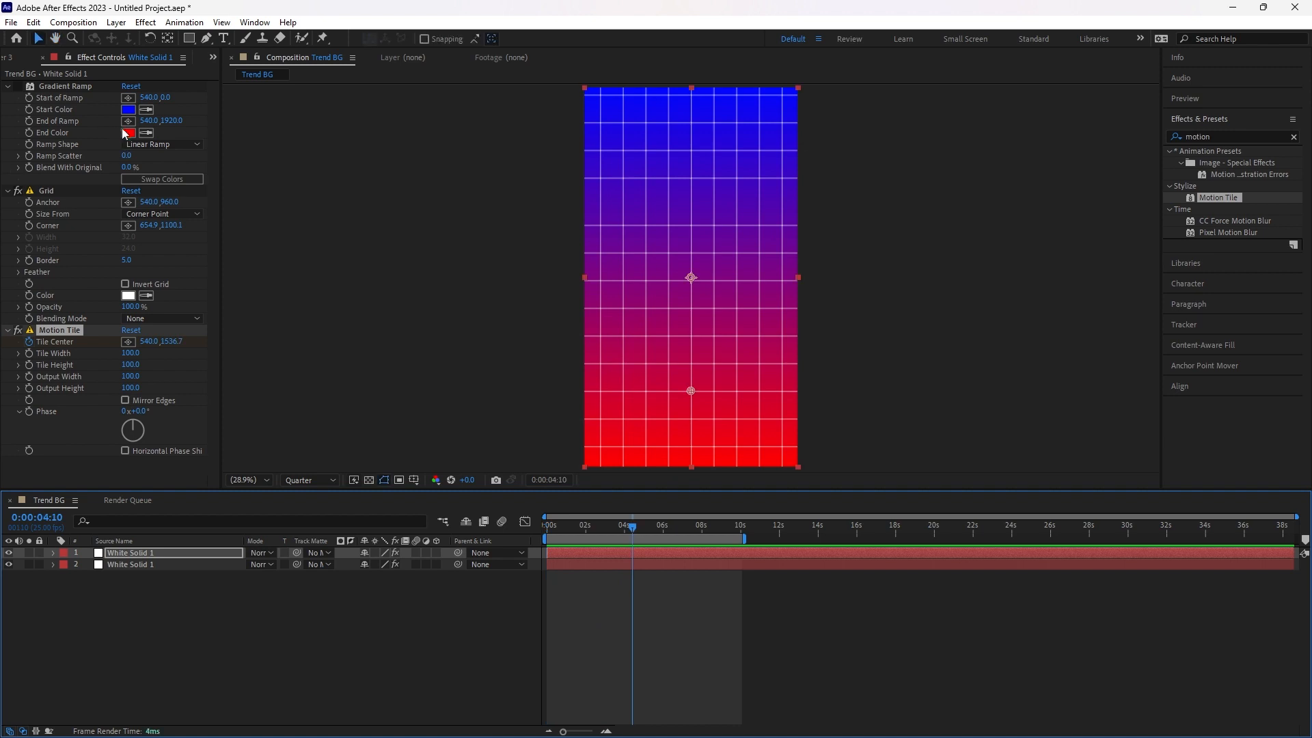
Collapse the upper layer's Gradient Ramp settings and set the lower layer's gradient end color to black (000000).
click(18, 89)
click(18, 87)
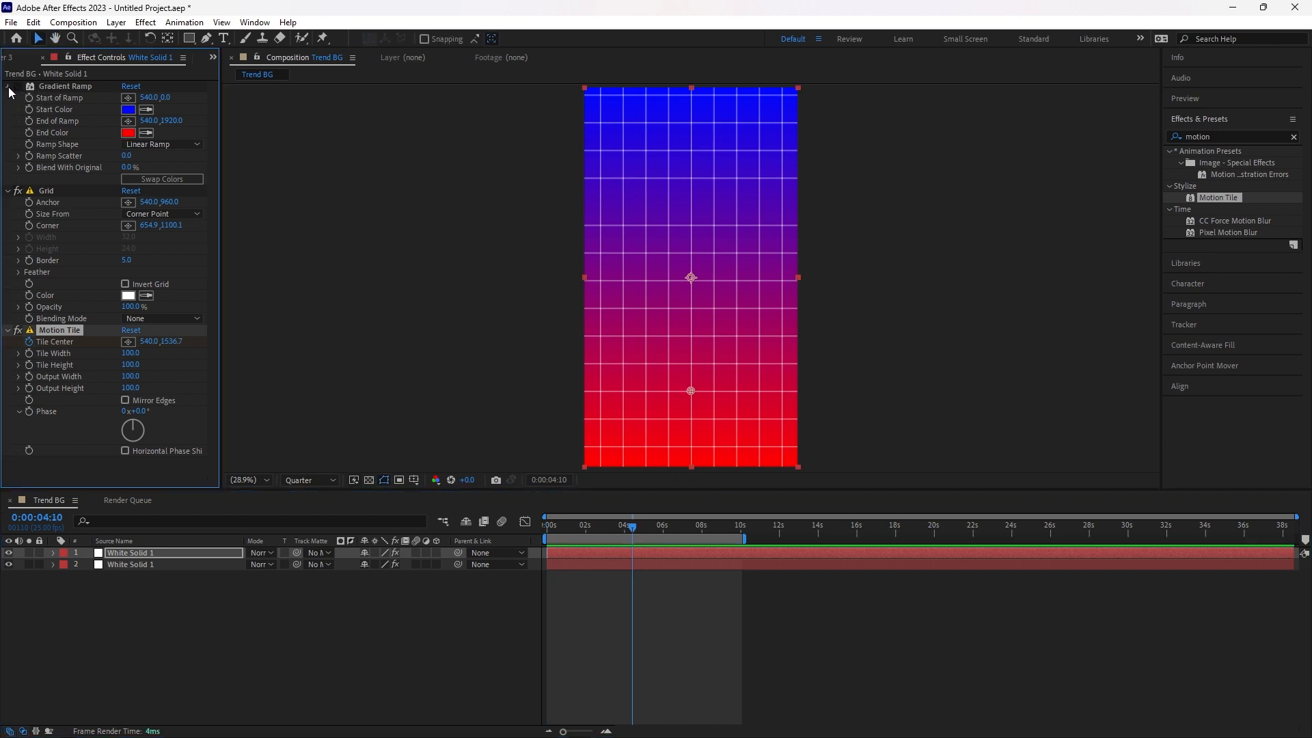
click(8, 87)
click(144, 567)
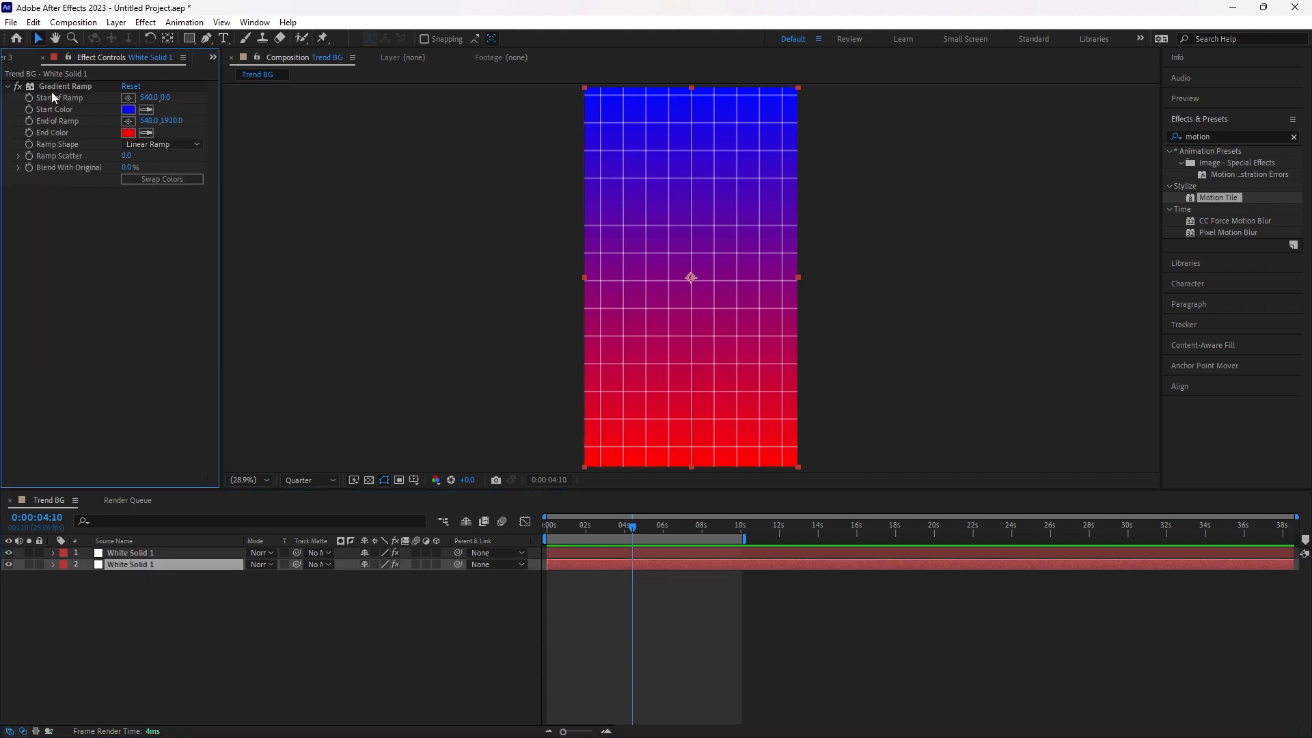
click(130, 134)
drag(1089, 247, 791, 560)
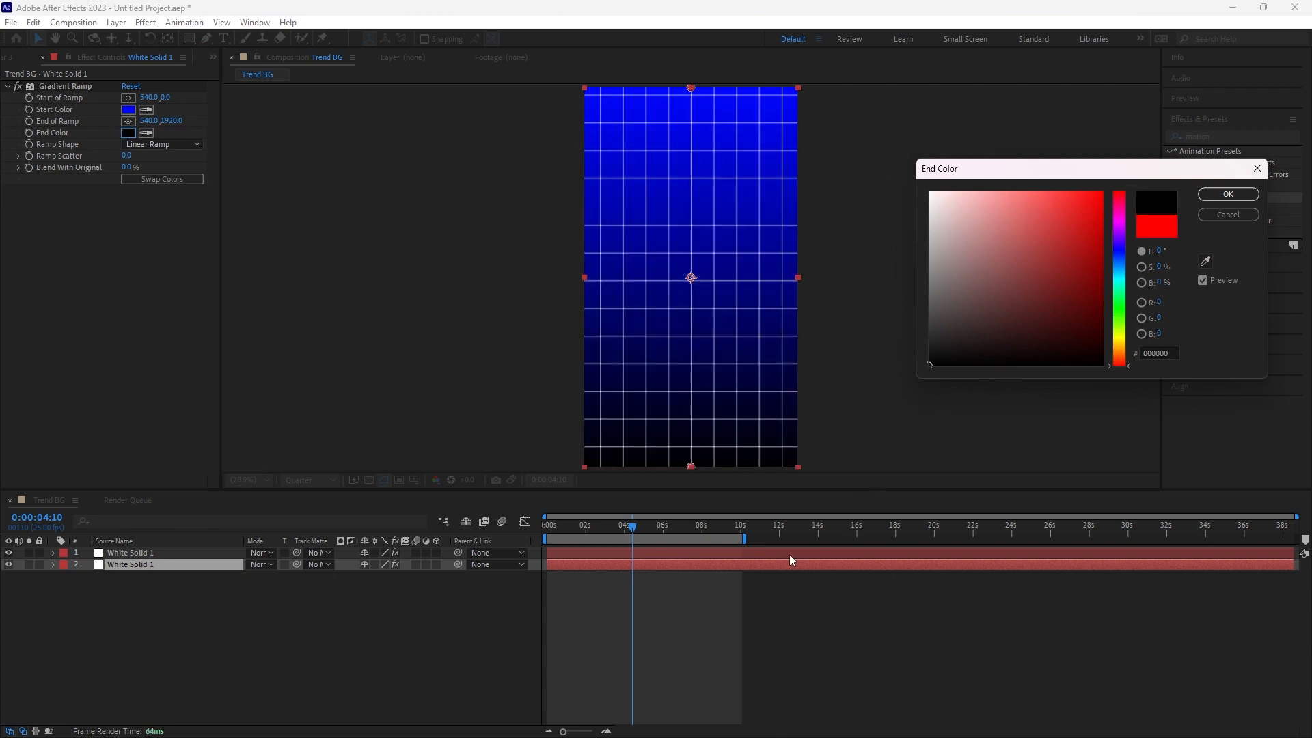
click(1223, 196)
click(555, 581)
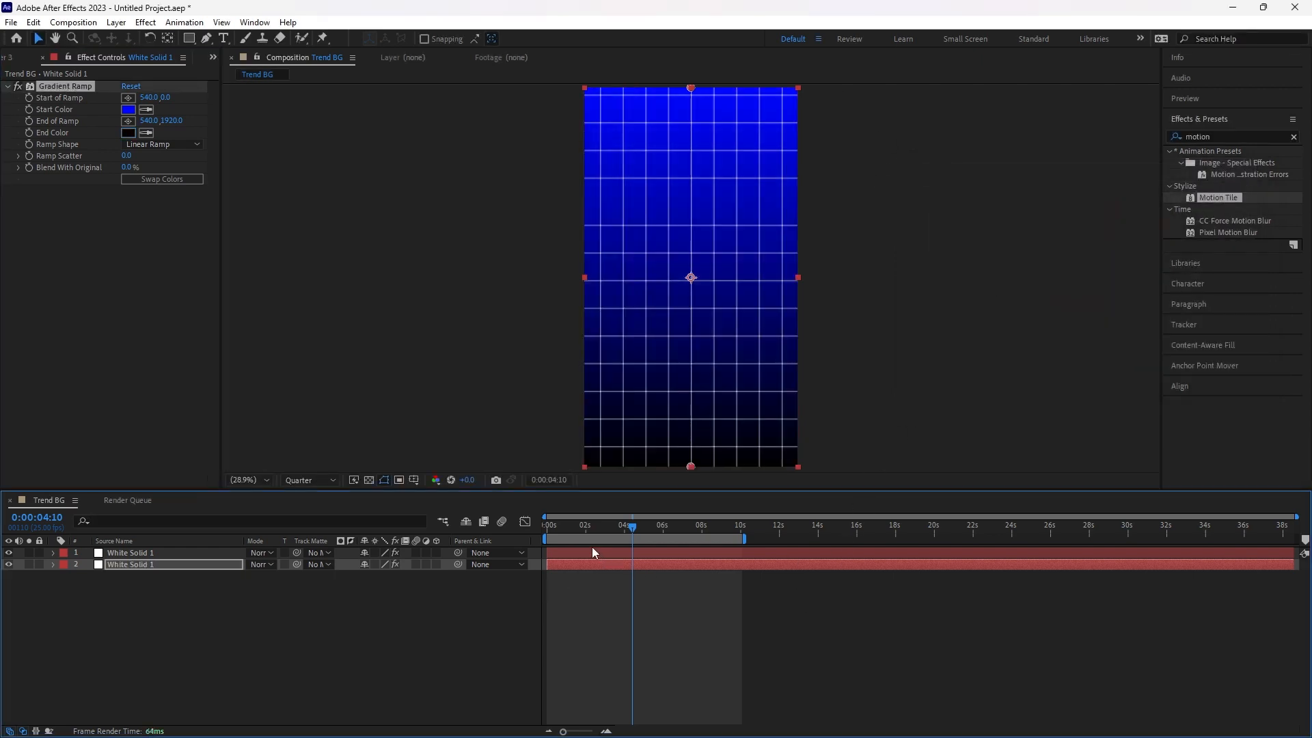
Change the upper solid layer's color to yellow (FFF000) in its solid settings.
click(580, 554)
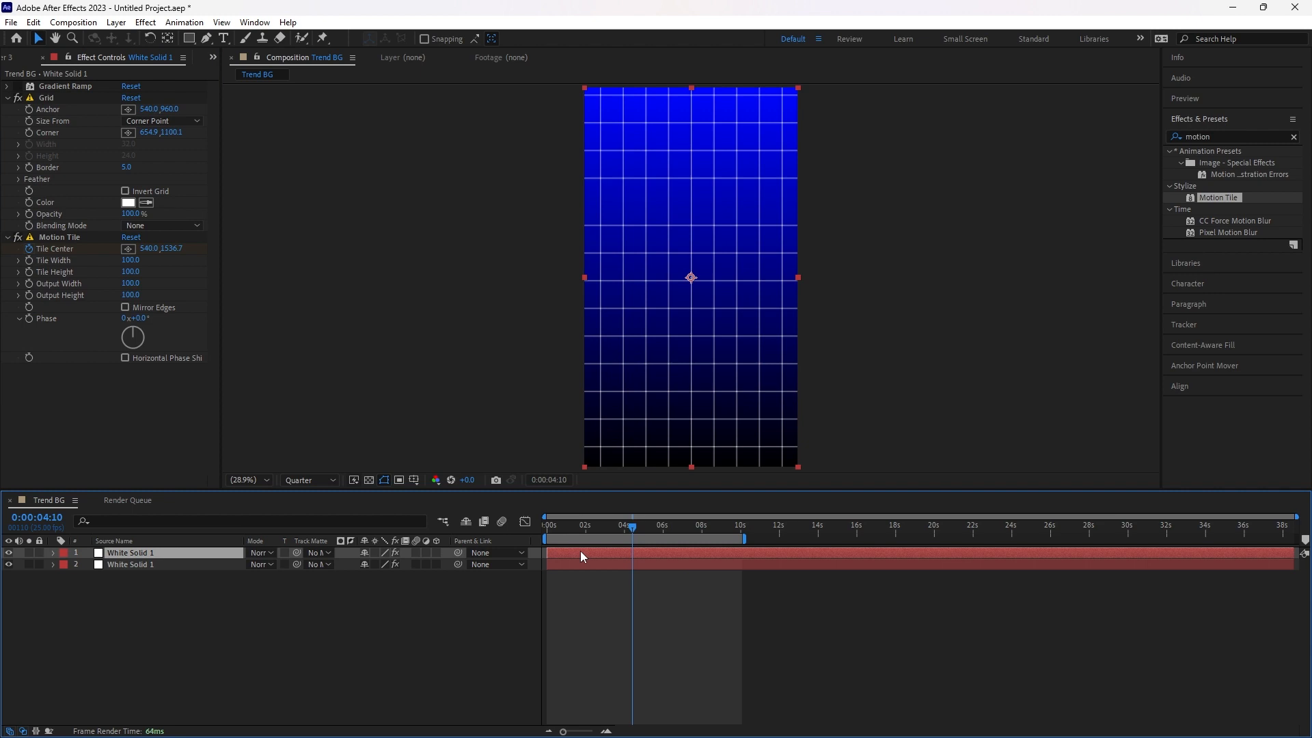
key(ctrl+shift+y)
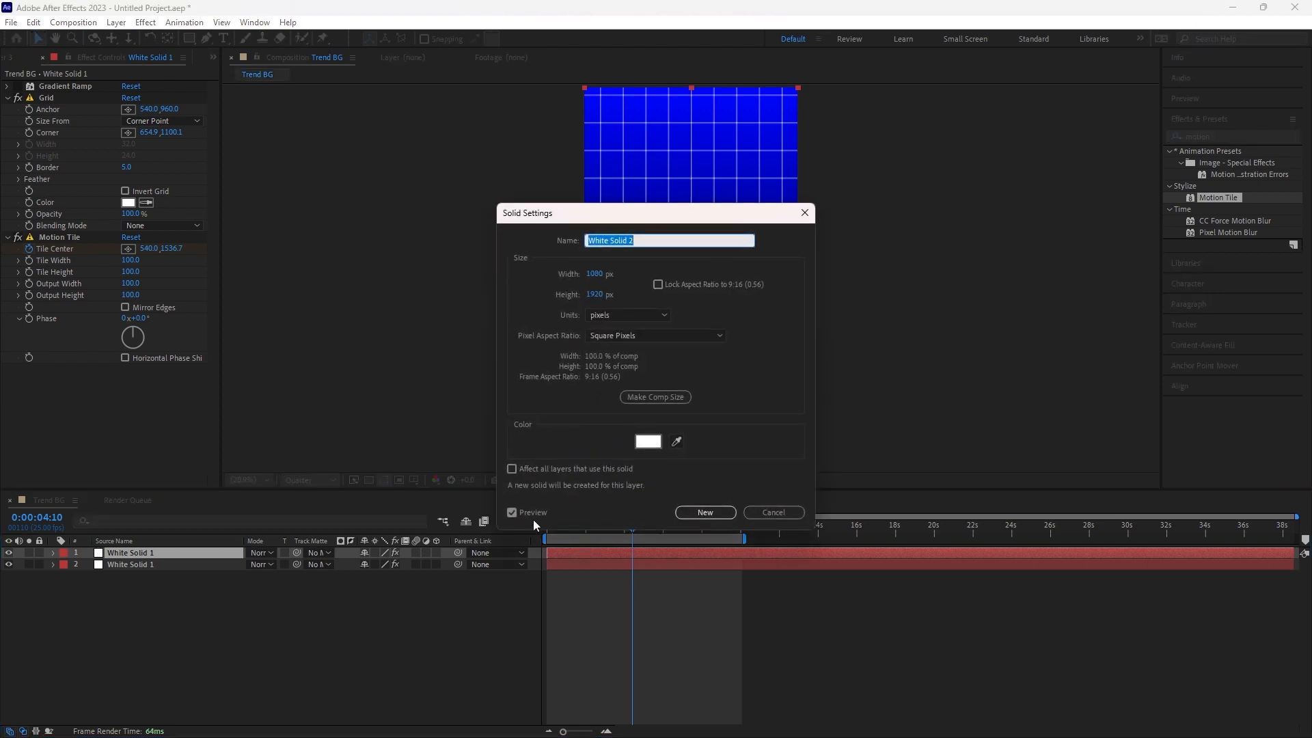
click(646, 443)
click(1120, 339)
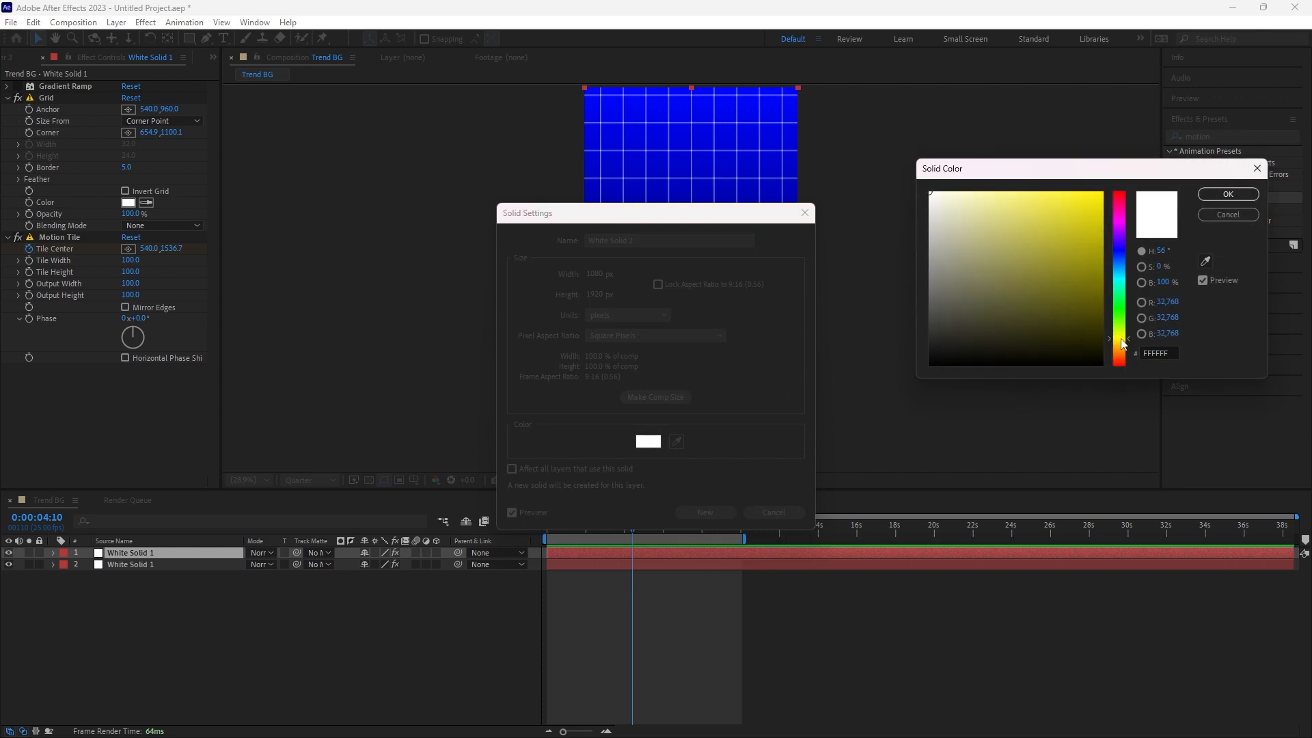
drag(1040, 252, 1102, 193)
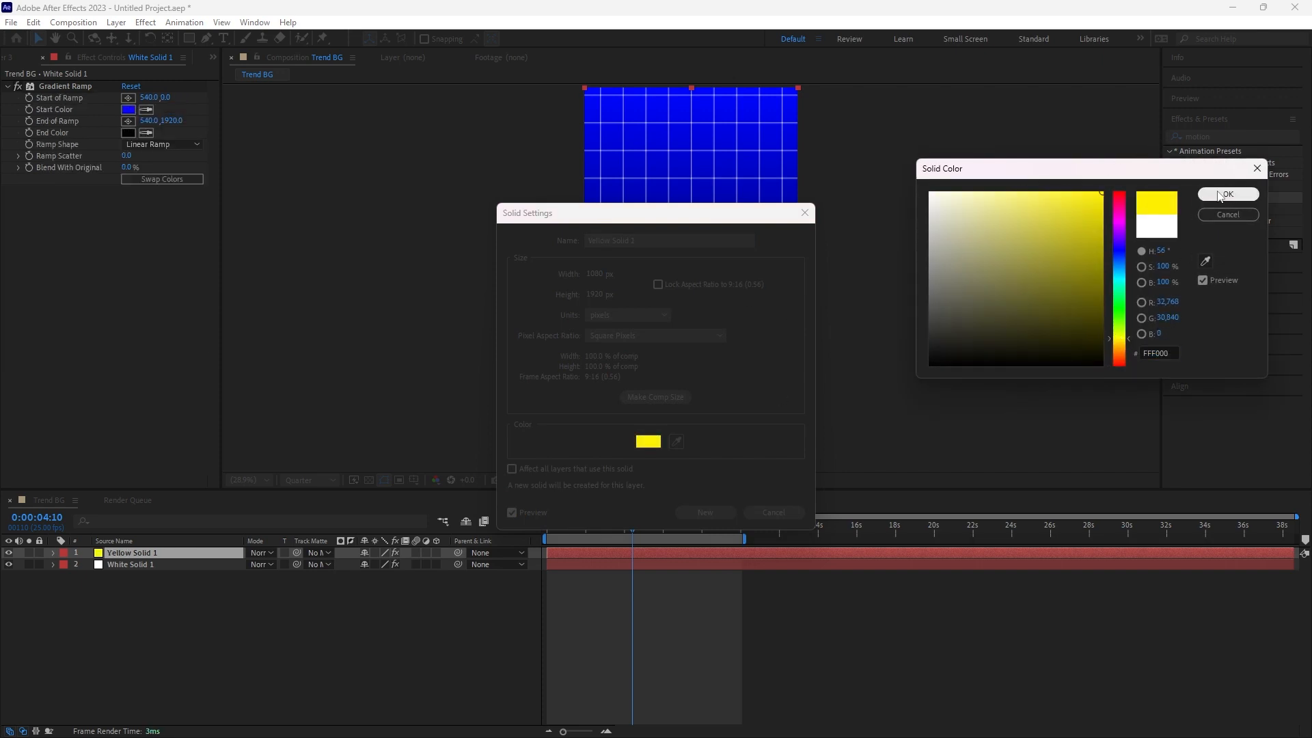
key(Return)
click(705, 512)
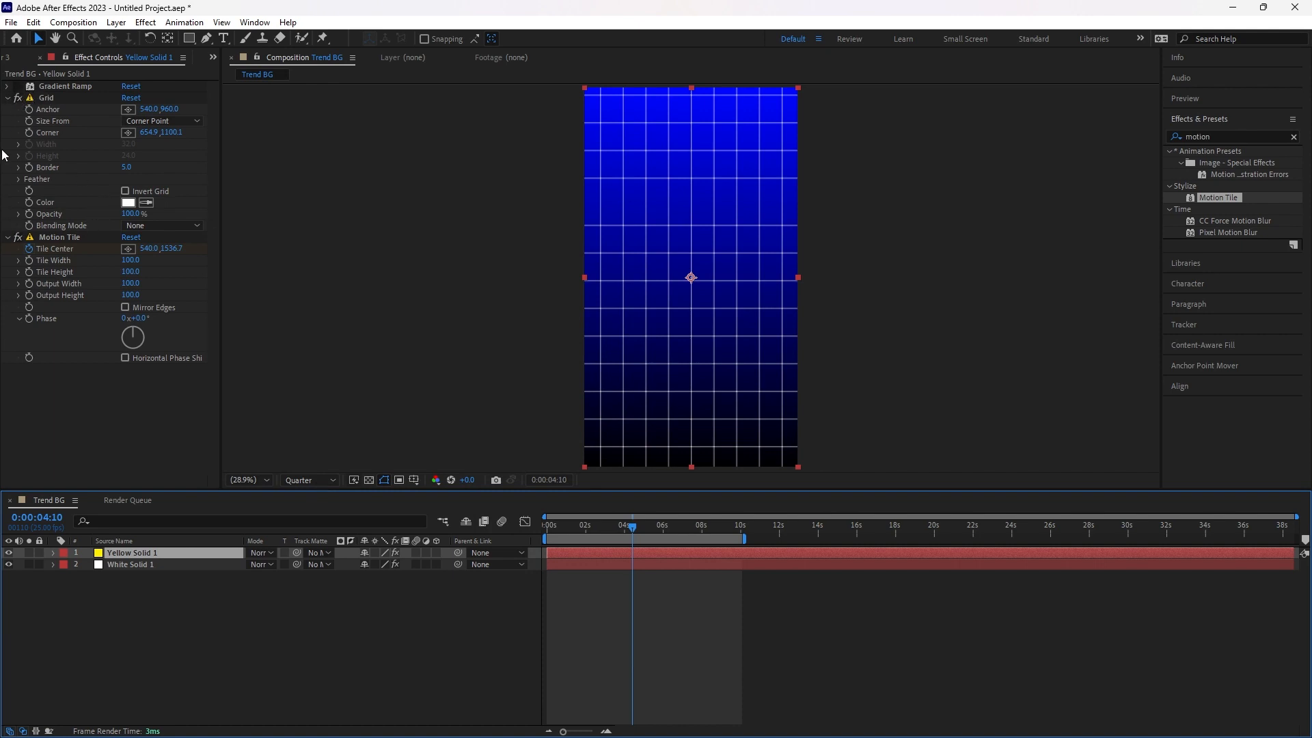
Try recoloring the upper layer's grid lines to amber (FFC000).
click(129, 202)
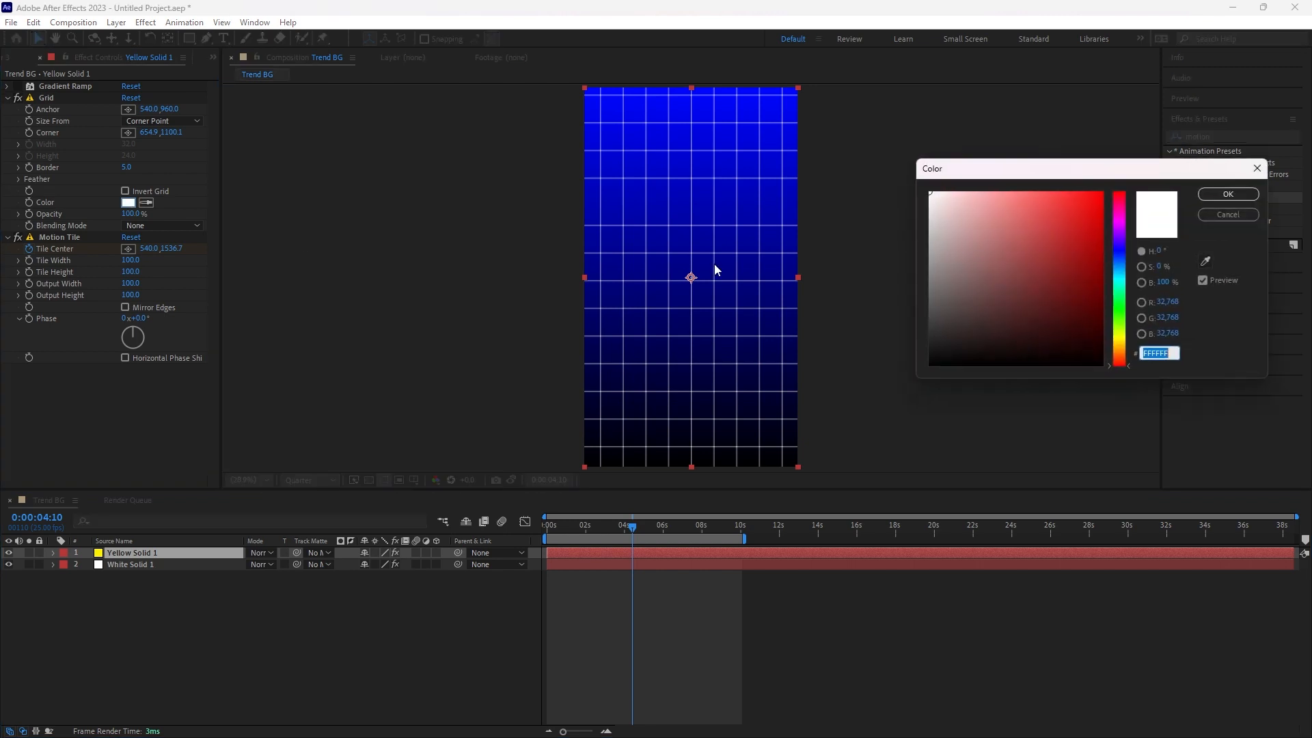
click(1122, 345)
drag(1069, 250, 1140, 164)
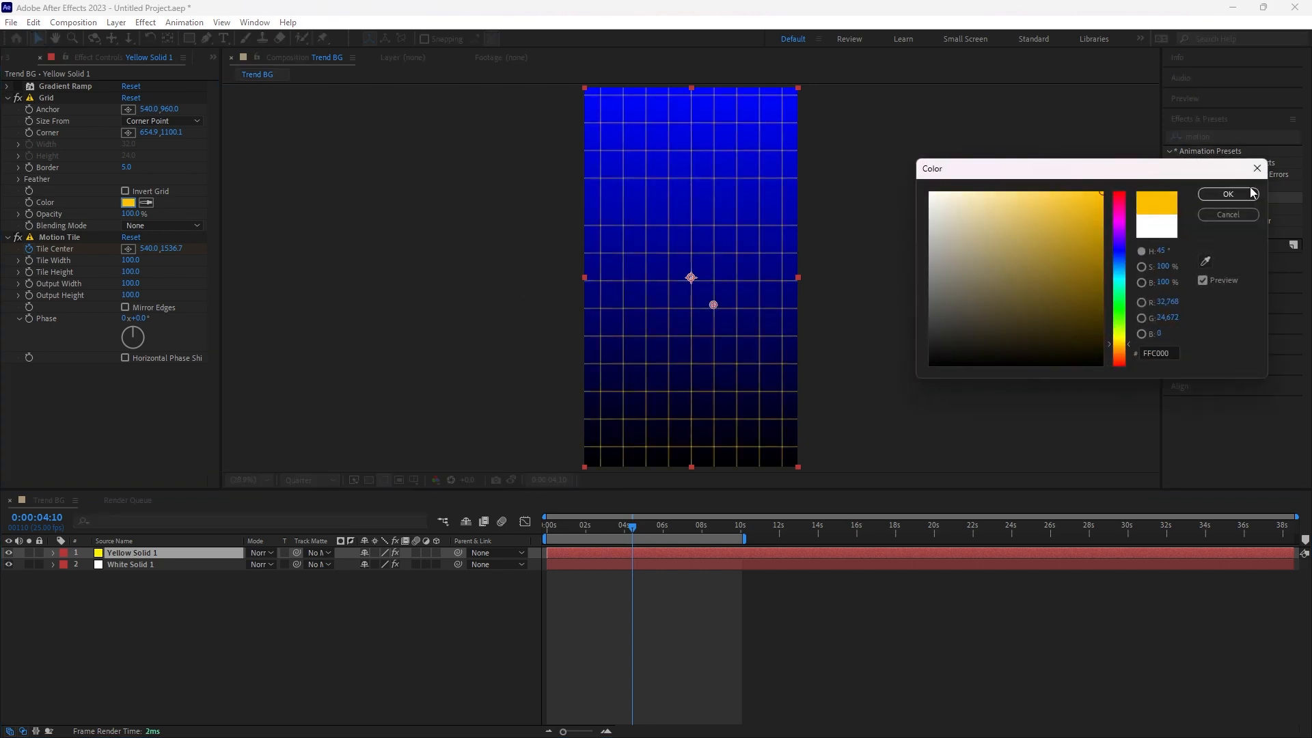
click(1228, 195)
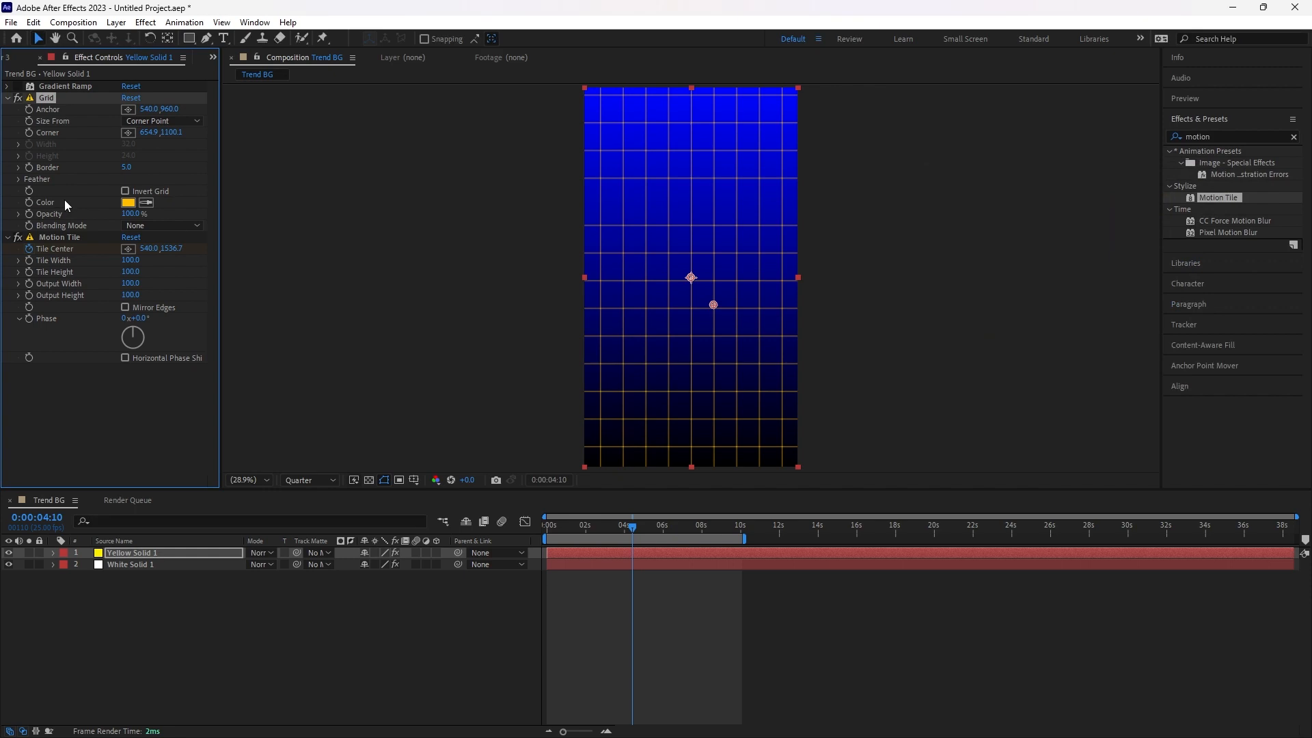
Lower the Grid effect's opacity to 75% and set its line color to white (FFFFFF).
mouse_move(130, 214)
mouse_down()
mouse_move(80, 210)
mouse_move(106, 211)
mouse_up()
click(128, 202)
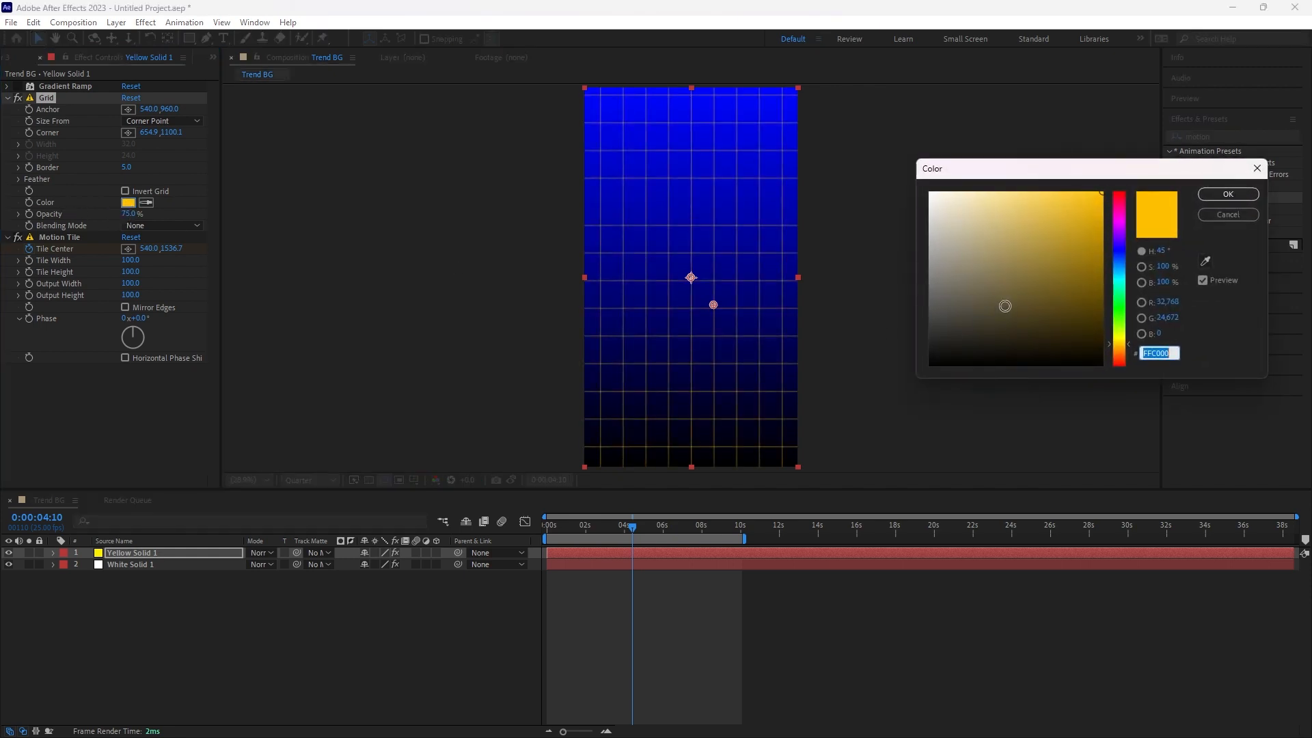
text(ffffff)
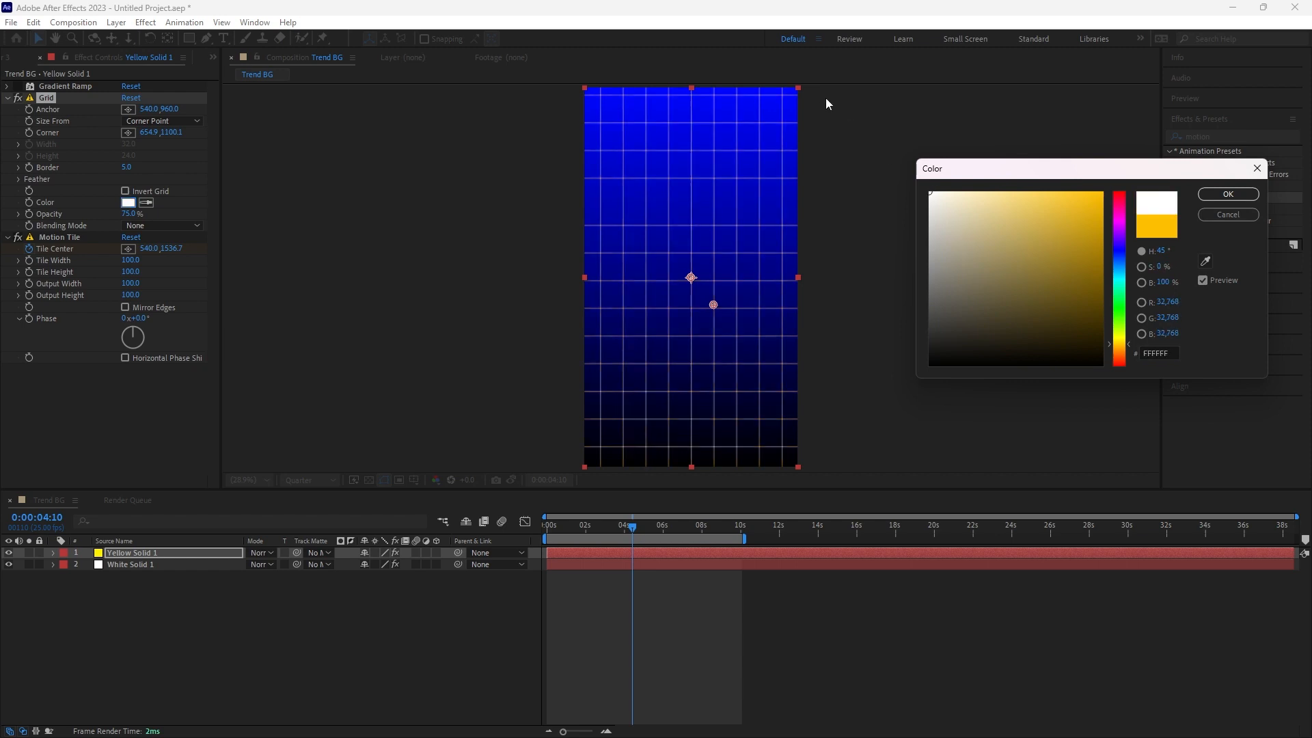
click(1230, 196)
click(163, 429)
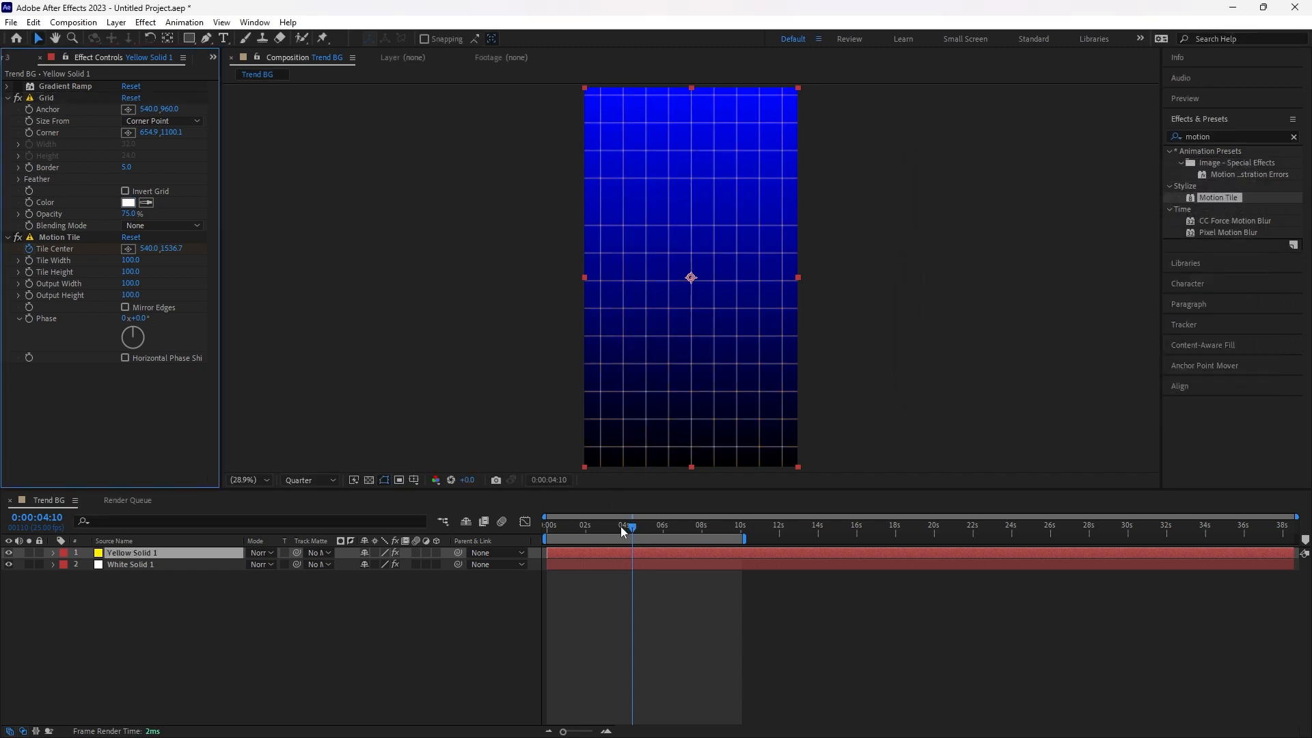
Preview the grid animation over the blue-to-black gradient from 0:00:00:00.
drag(600, 526, 491, 546)
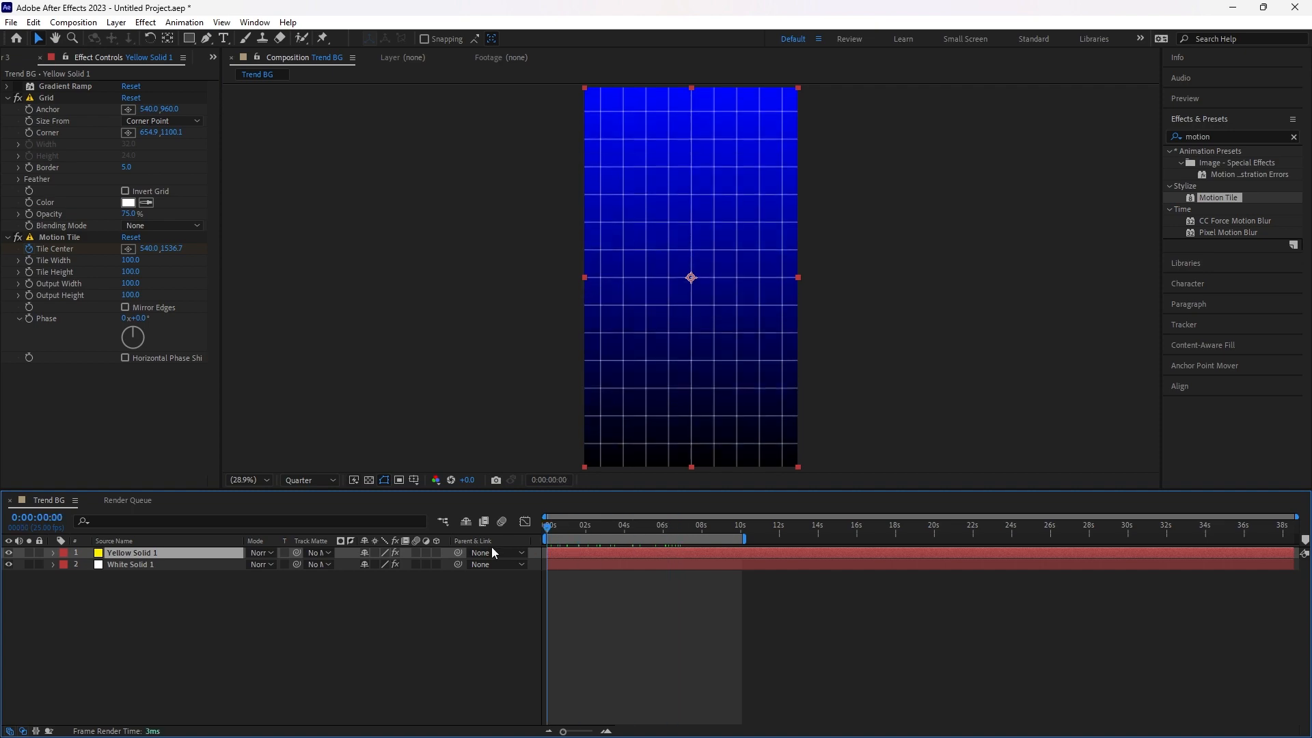
key(space)
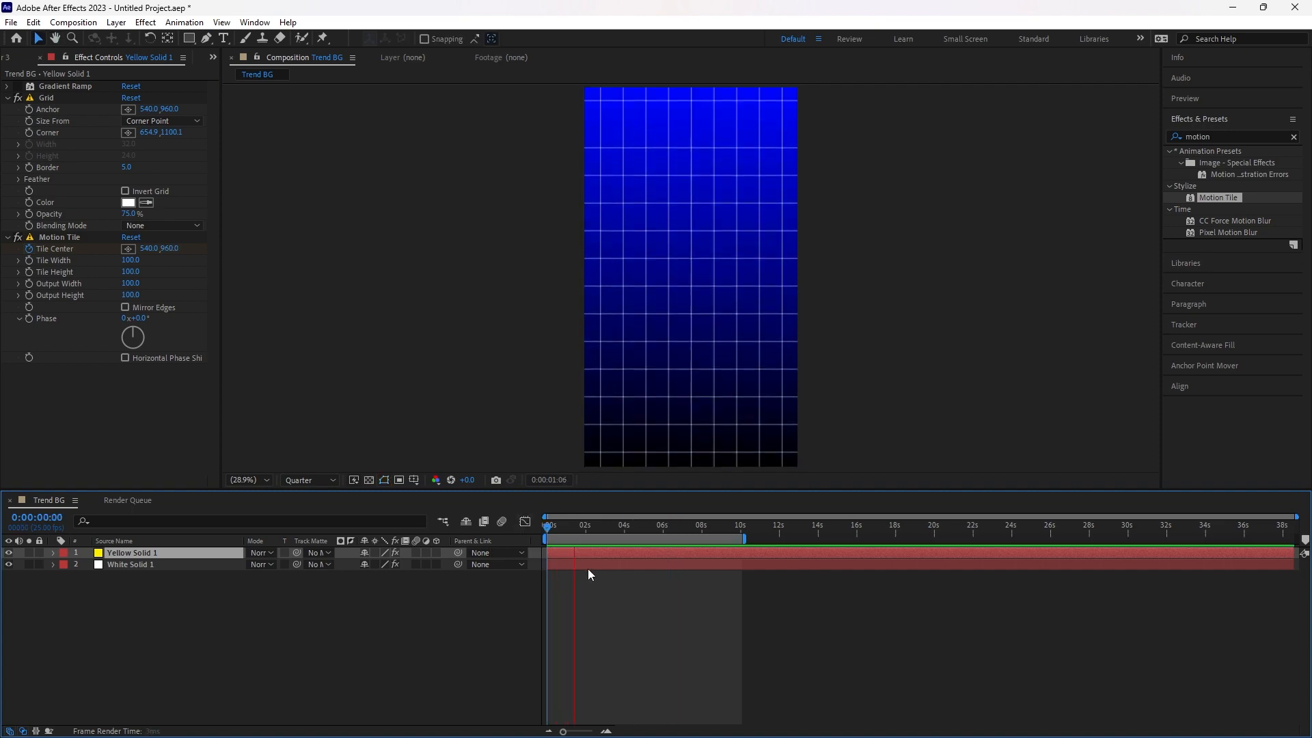